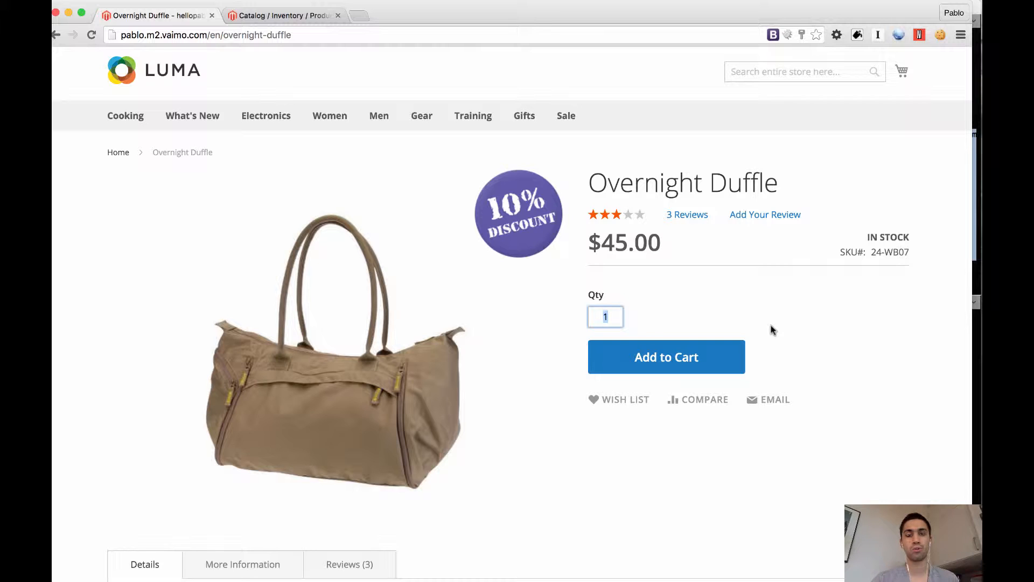
Switch to the admin product catalog, view the available product types, and start a new simple product
left_click(286, 16)
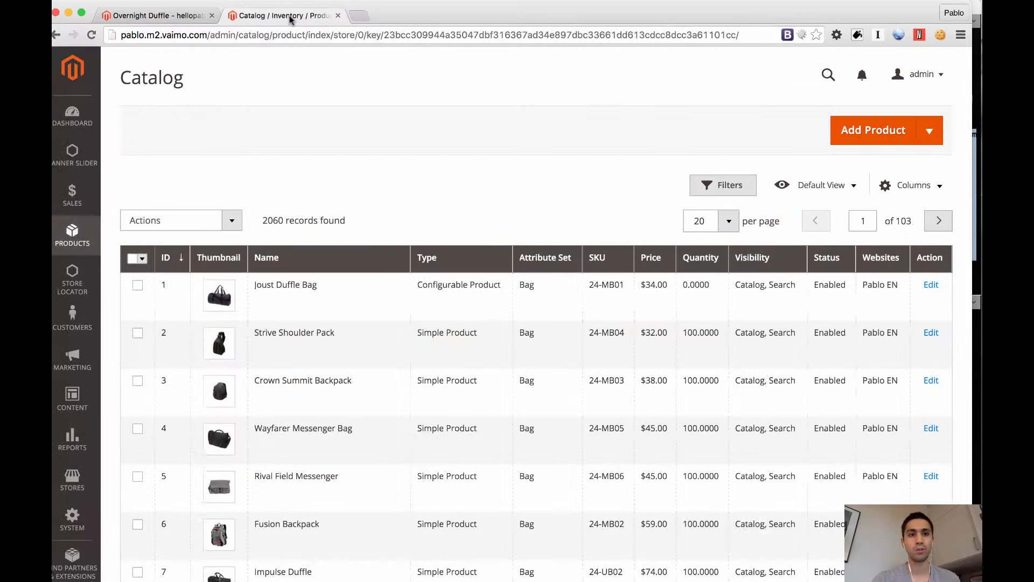
left_click(931, 141)
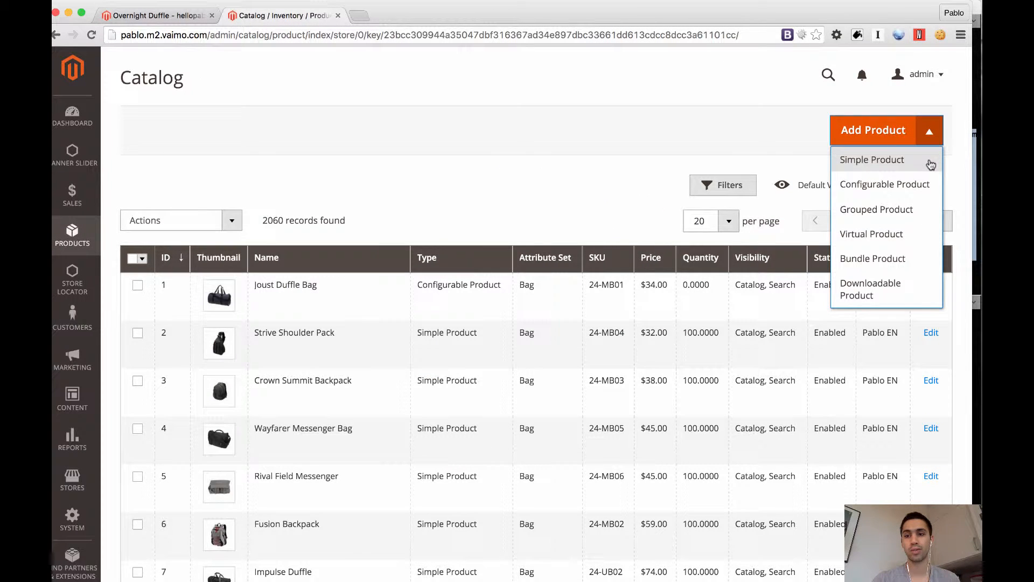
left_click(780, 147)
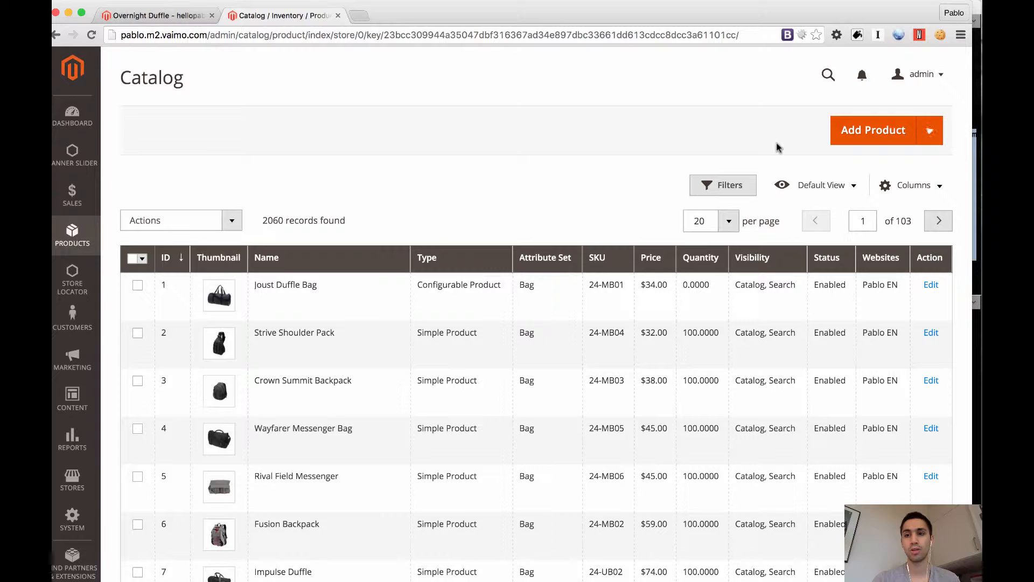
left_click(862, 133)
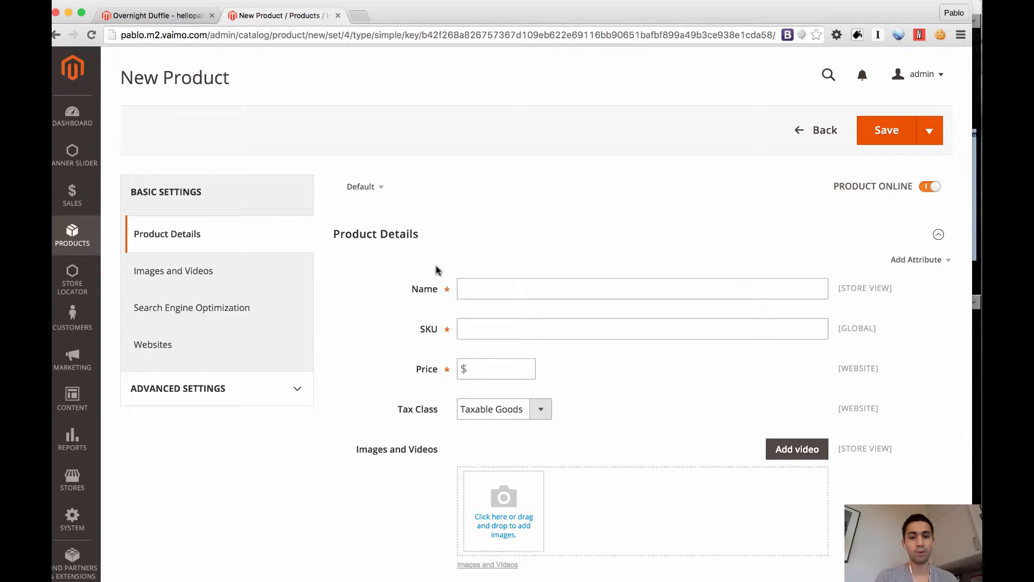
Examine the fields of the default product form and the attribute entries in the Stores section
scroll(412, 275, "down", 10)
scroll(411, 276, "down", 3)
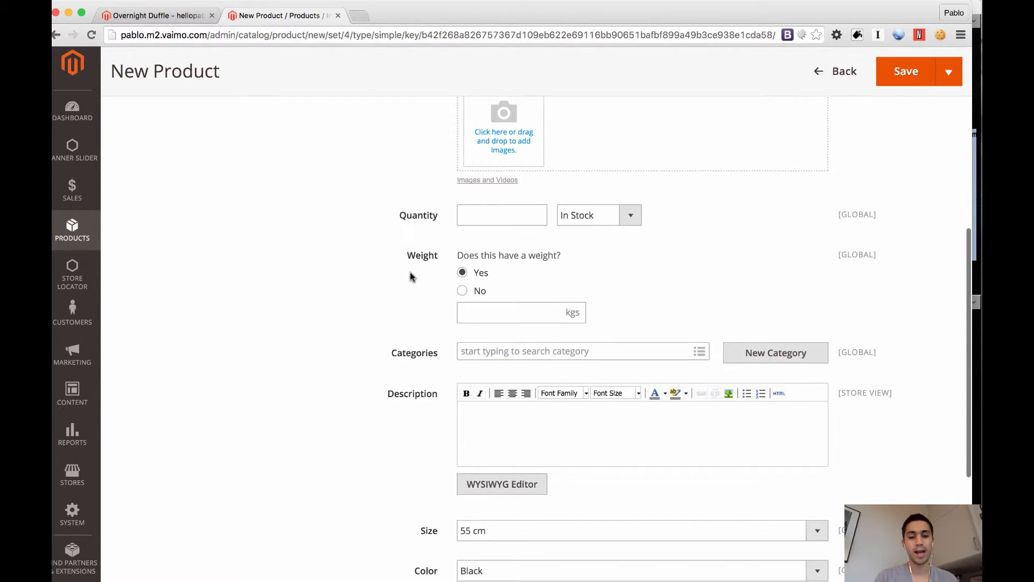
scroll(411, 277, "up", 10)
scroll(411, 276, "up", 2)
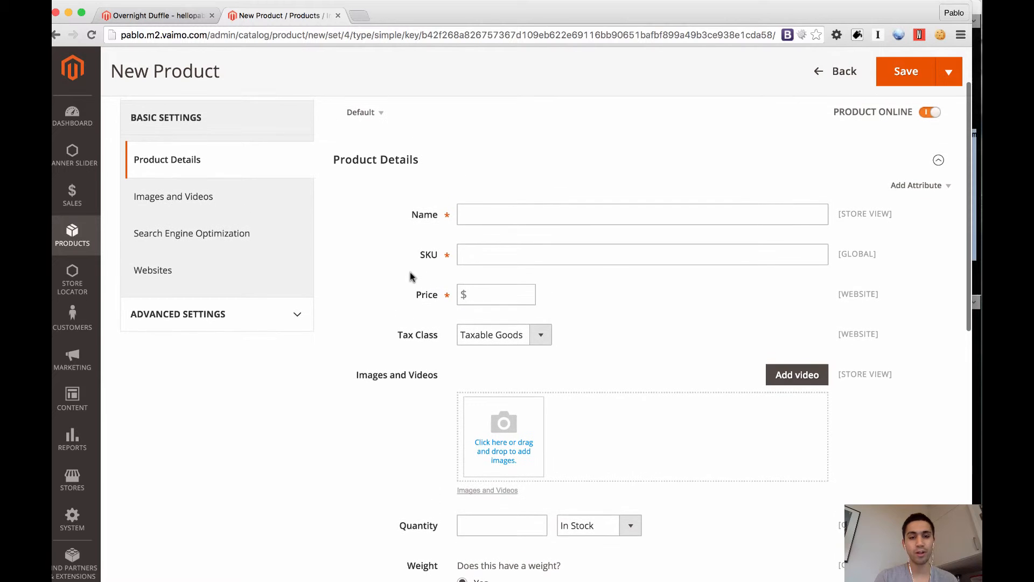
scroll(410, 277, "up", 2)
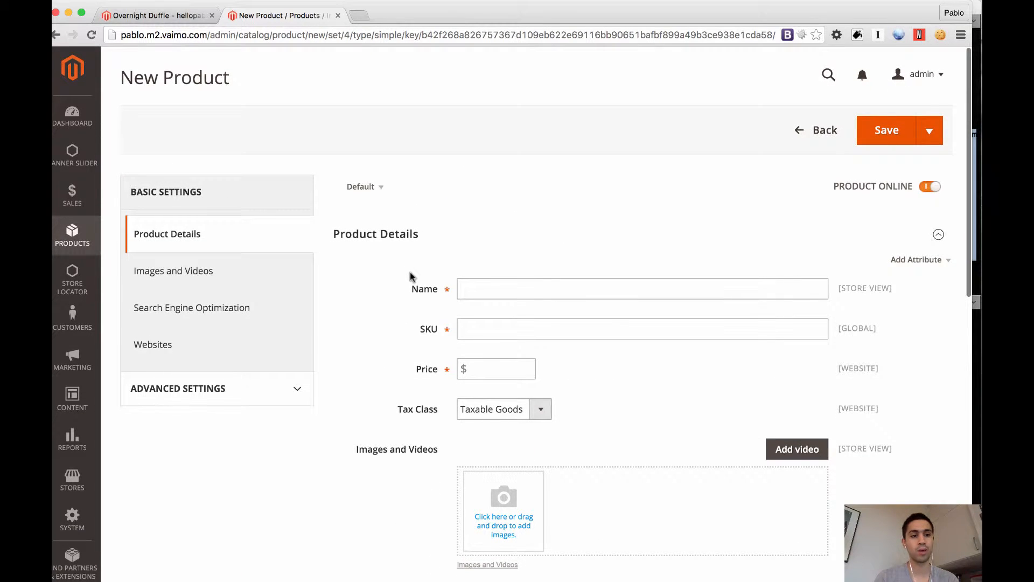
left_click(73, 481)
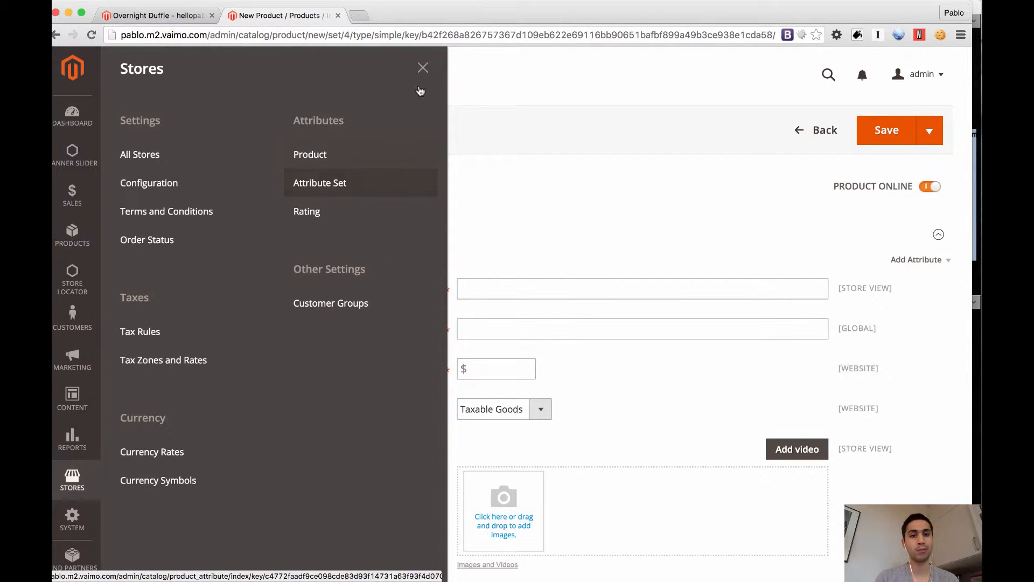
left_click(423, 68)
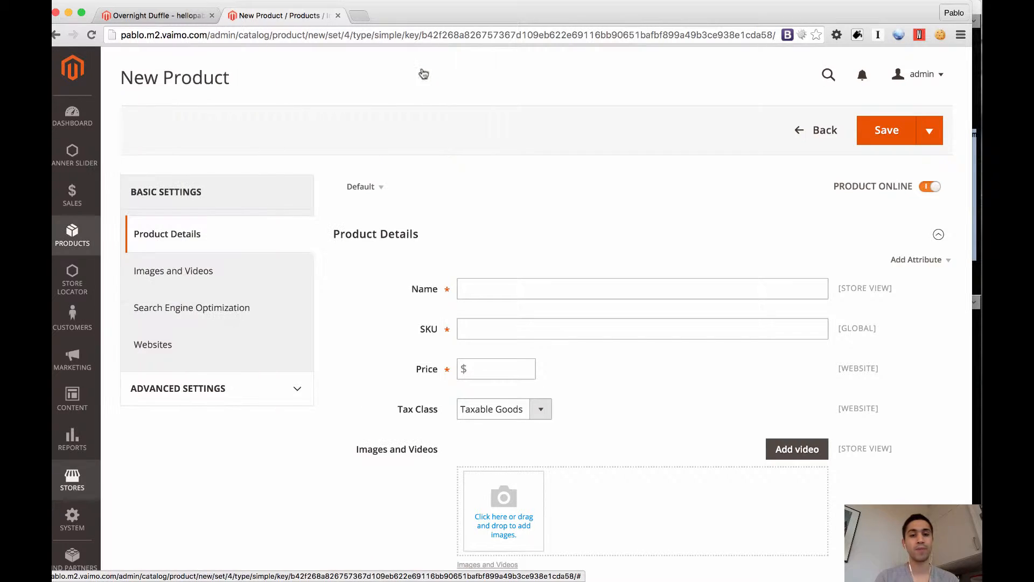
Find and apply the Bag template to the new product, and review its bag-specific attribute fields
left_click(381, 189)
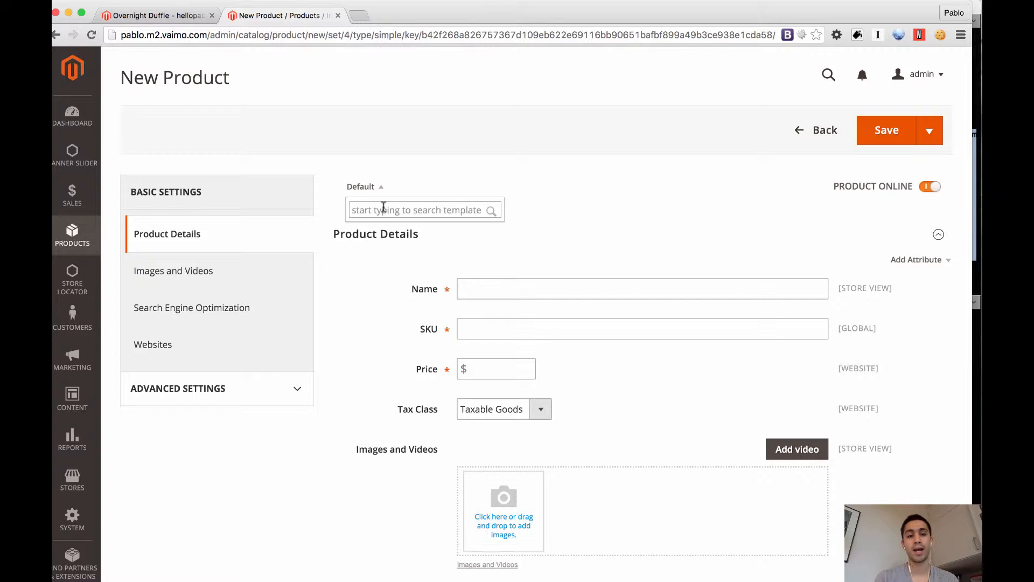
left_click(383, 209)
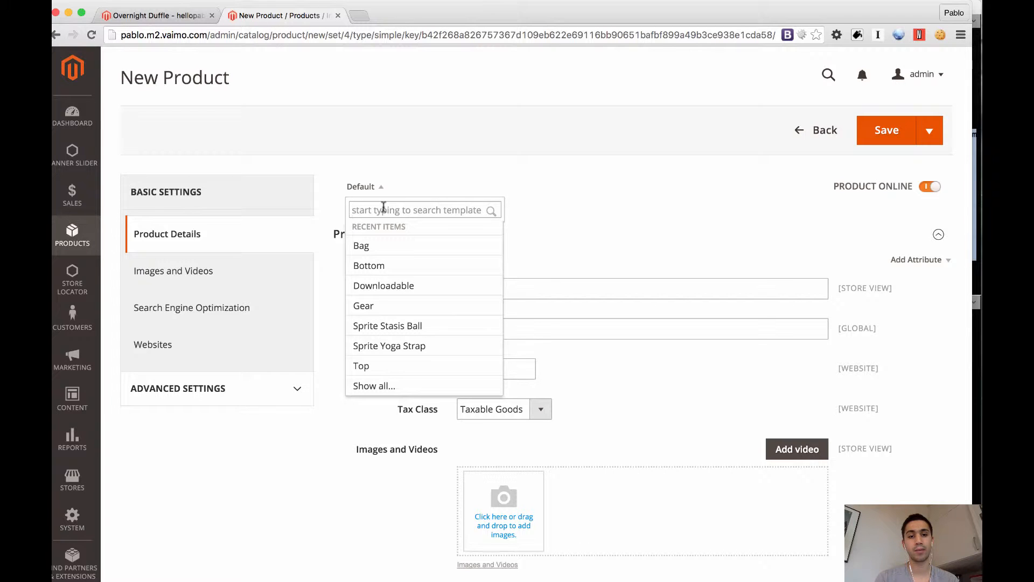
type("bag")
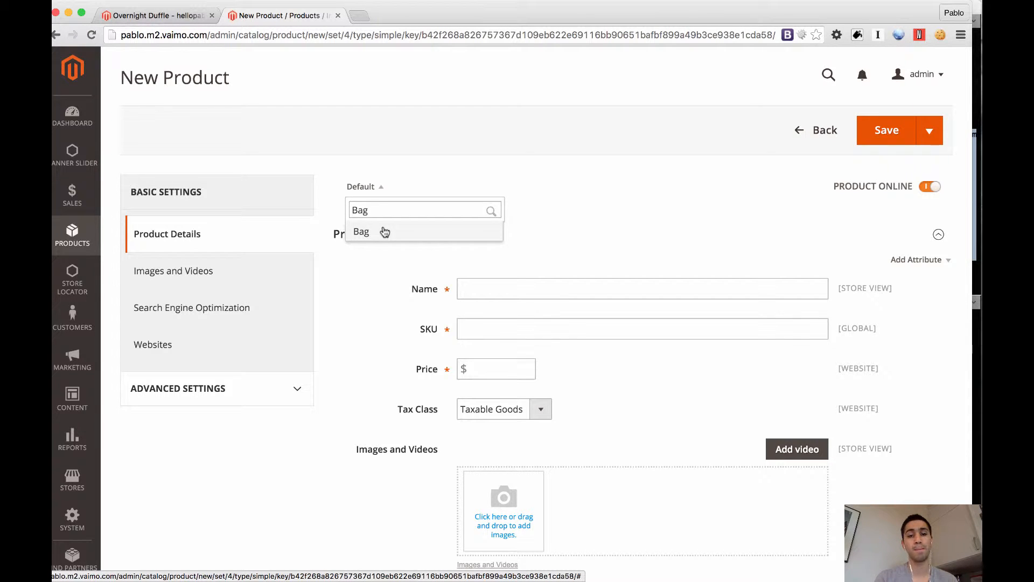
left_click(385, 232)
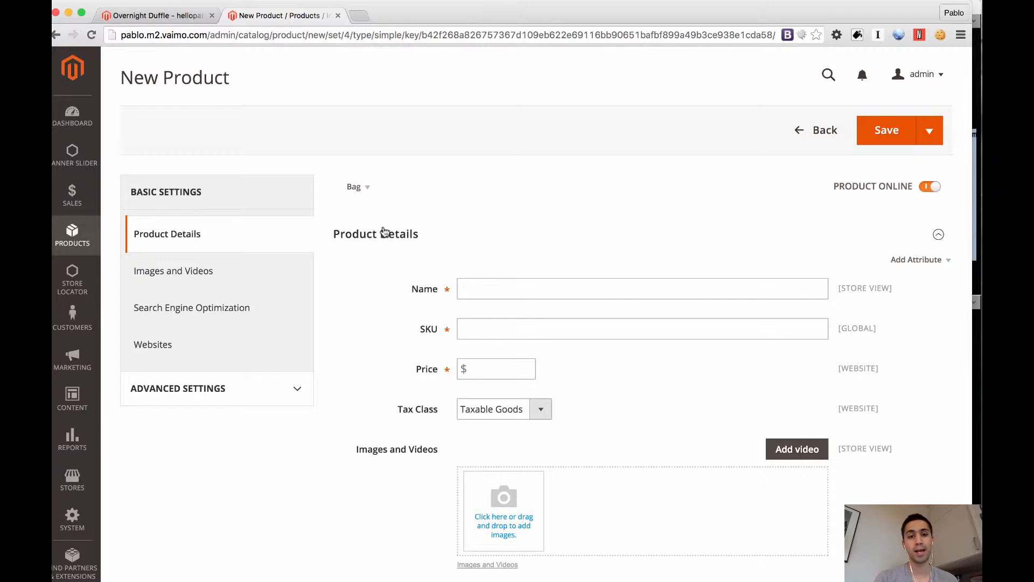
scroll(385, 232, "down", 15)
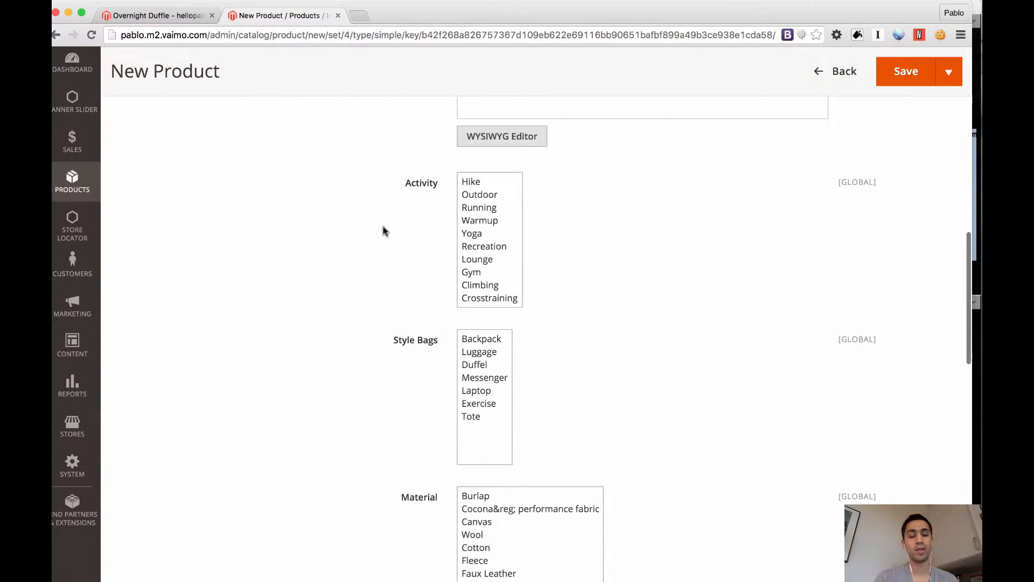
scroll(398, 205, "down", 5)
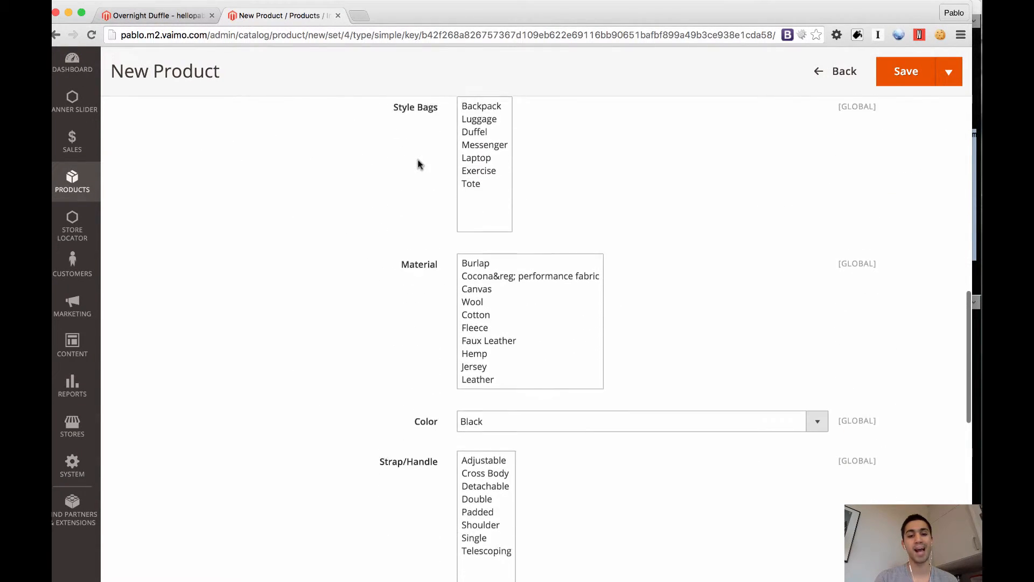
scroll(420, 164, "down", 7)
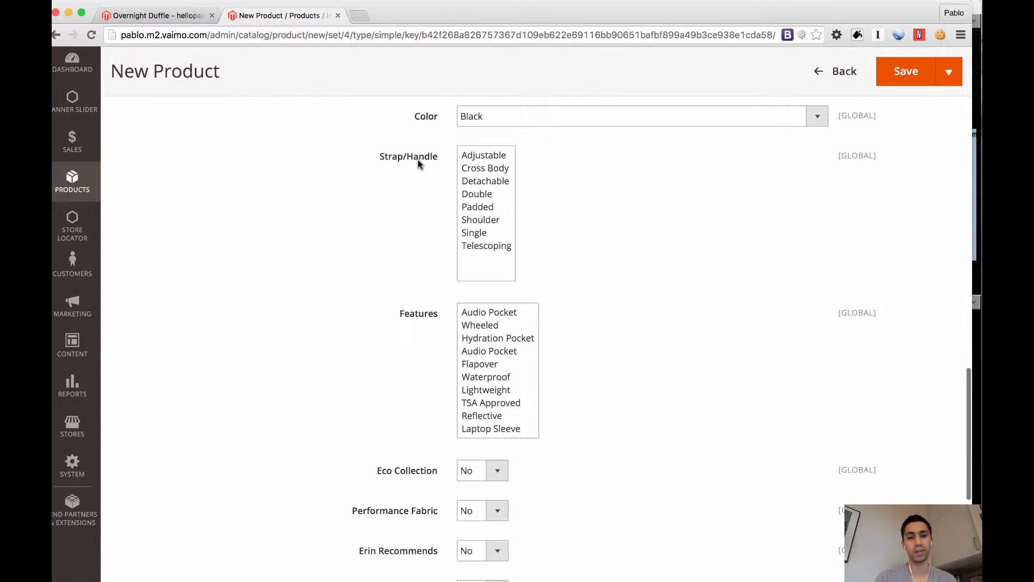
scroll(422, 212, "down", 5)
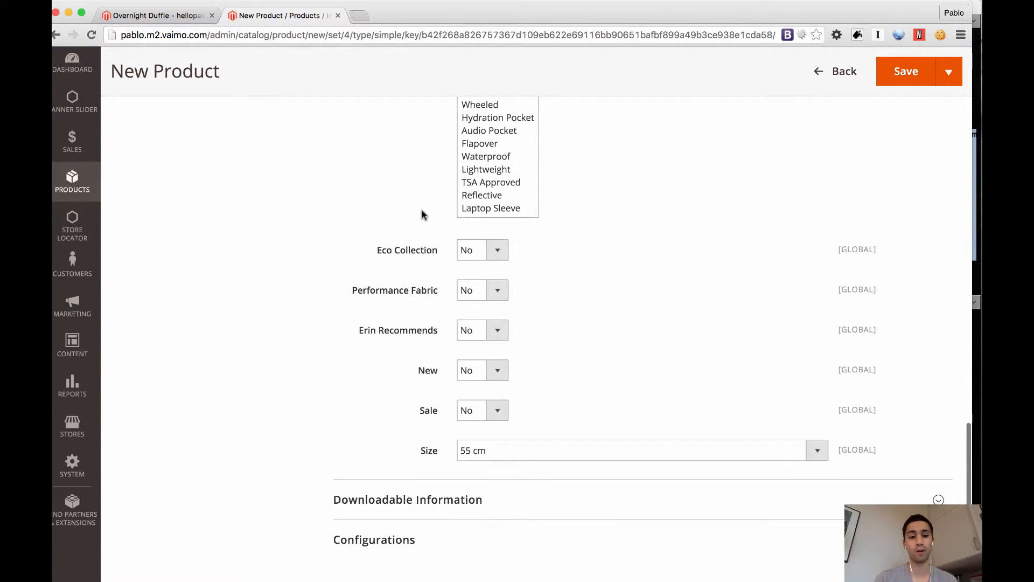
scroll(422, 215, "up", 20)
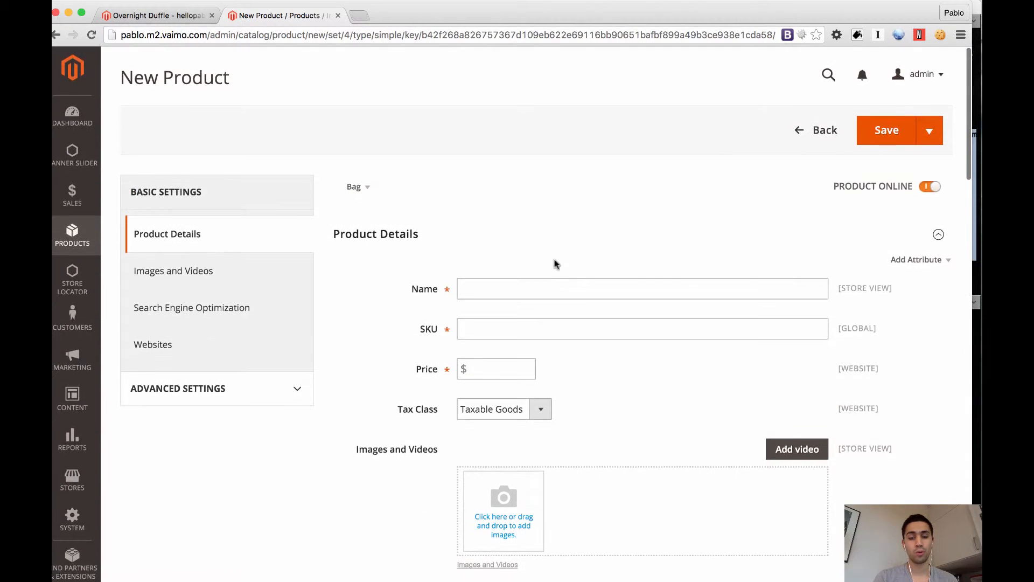
Name the product "Pablo duffel bag" and set its SKU to pablo-duffel-bag
left_click(558, 294)
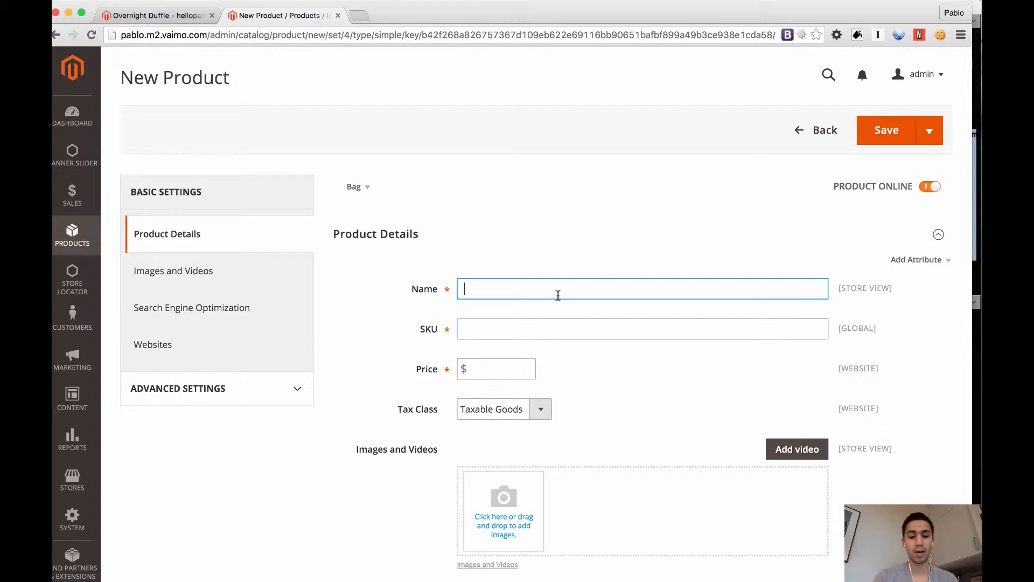
type("Pablo duffel bag")
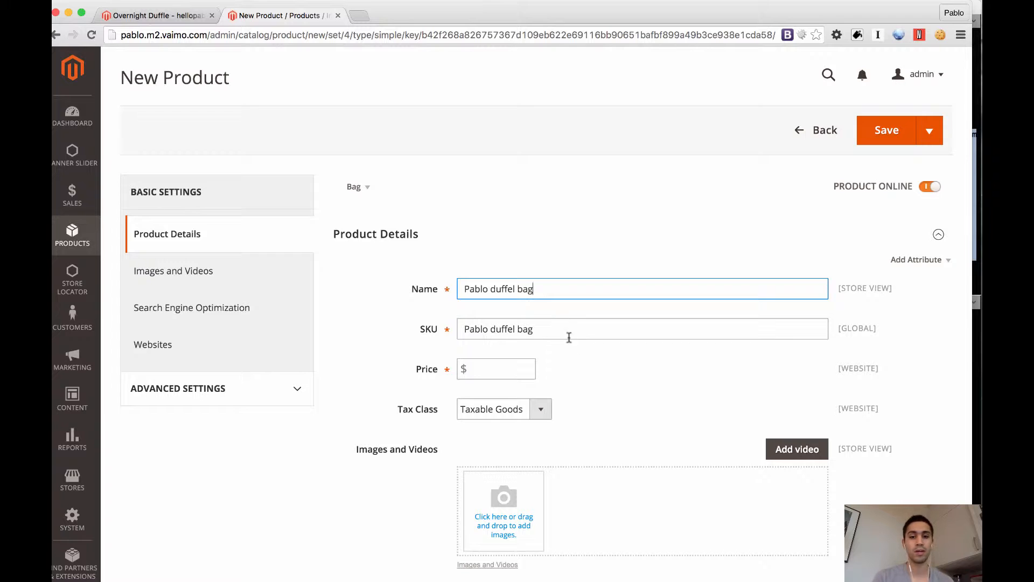
key("Tab")
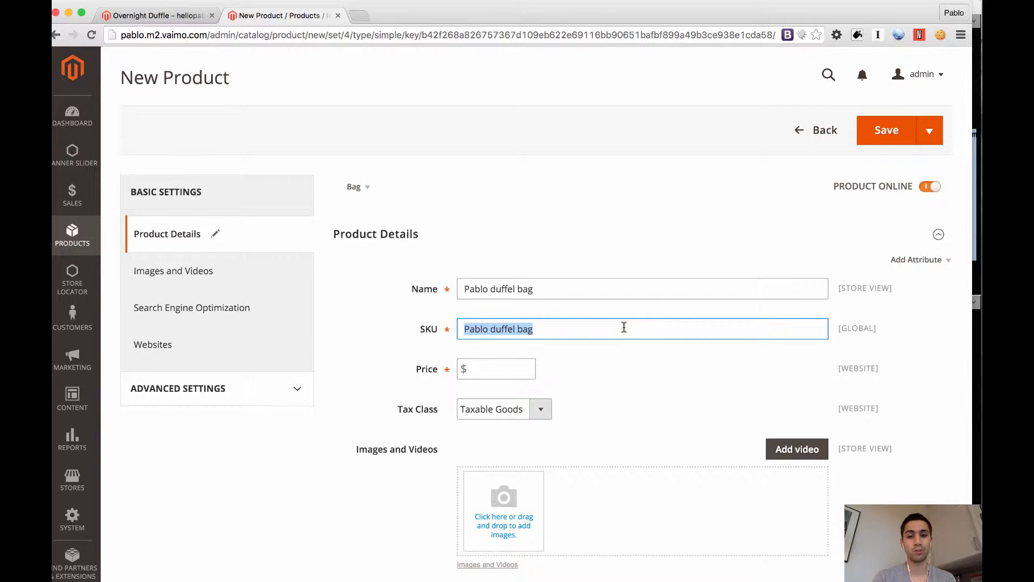
type("pablo")
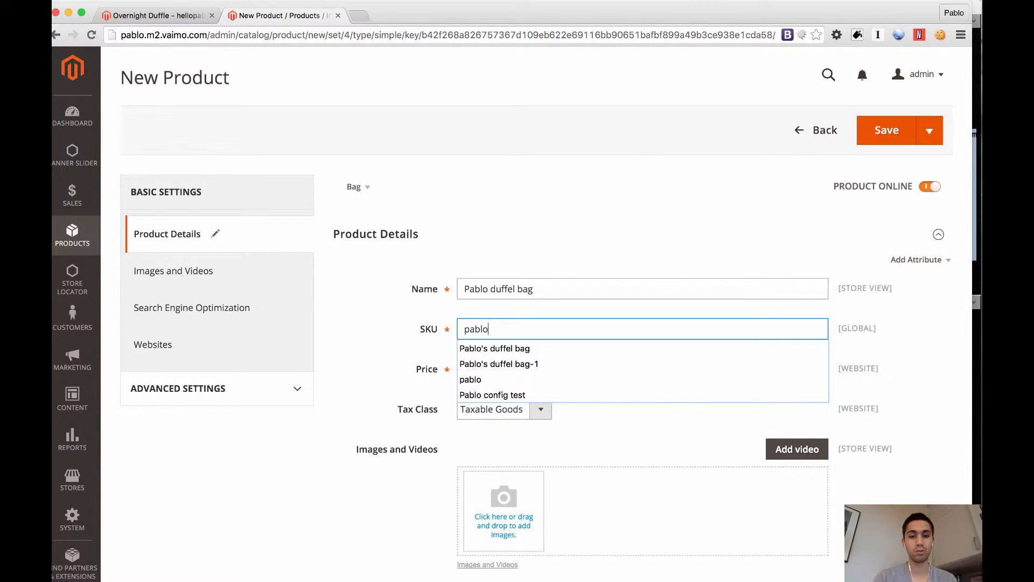
type("-duff")
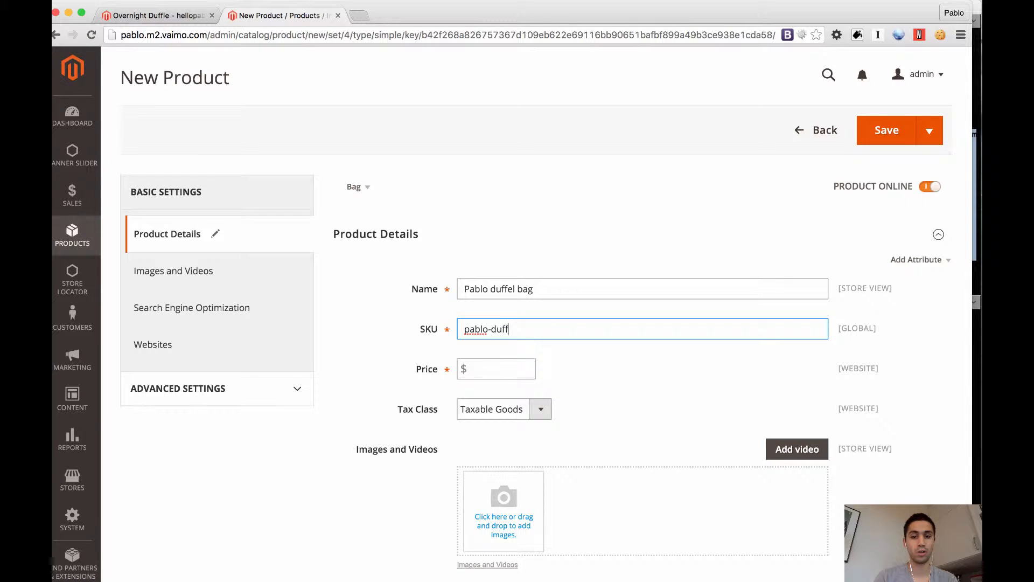
type("el-bag")
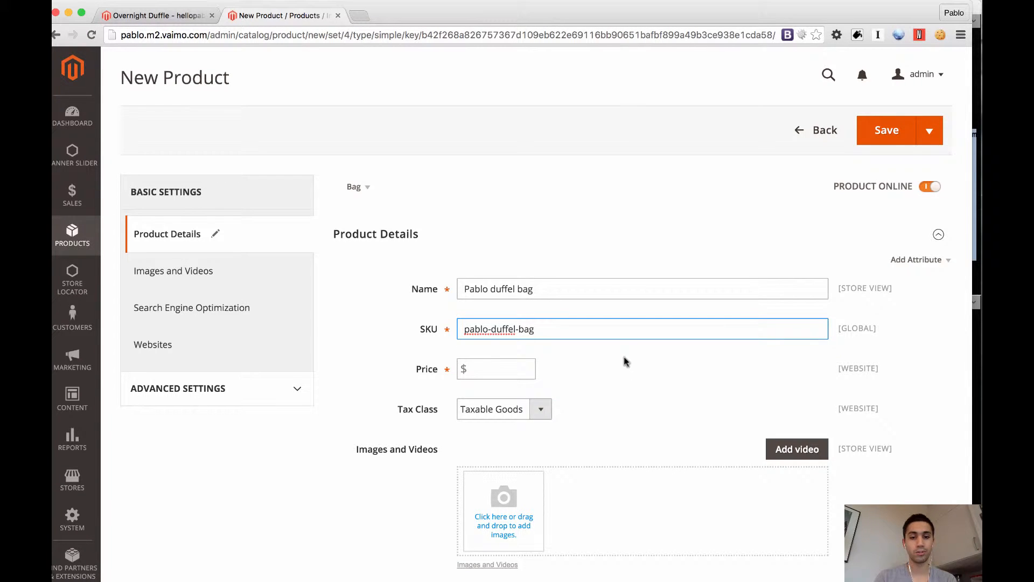
Set the product's price to 100 dollars and keep Taxable Goods as its tax class
left_click(481, 368)
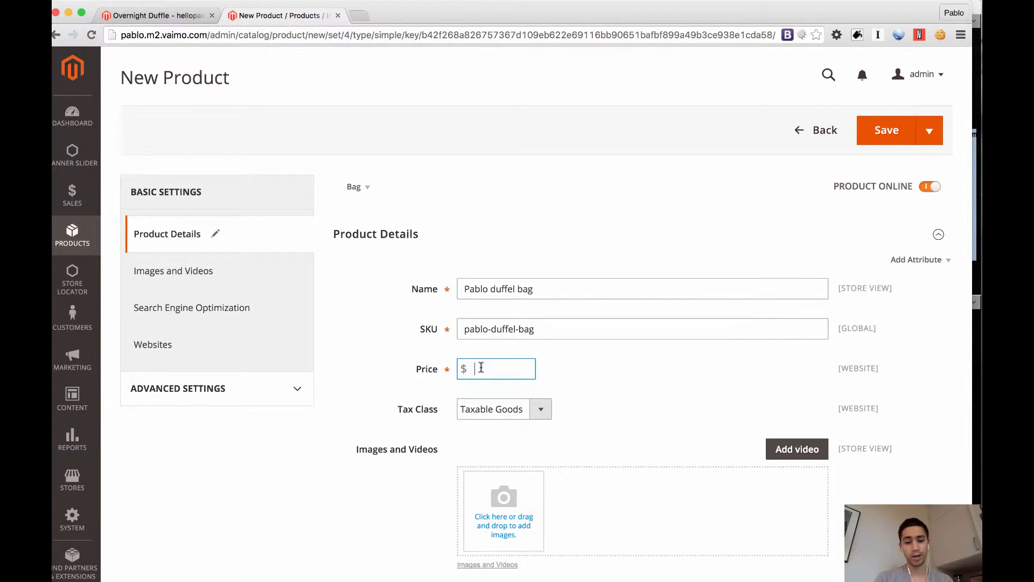
type("1")
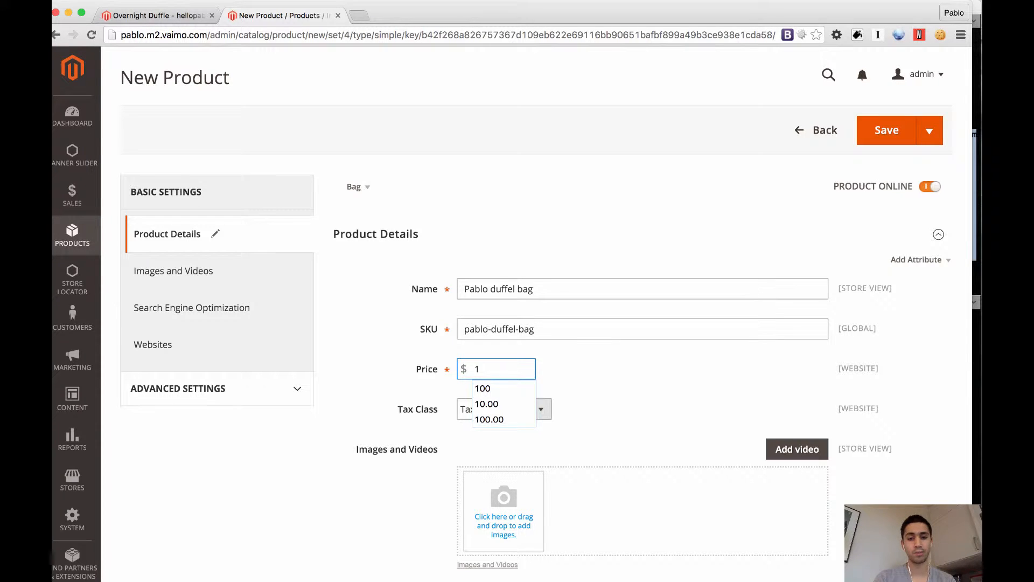
type("00")
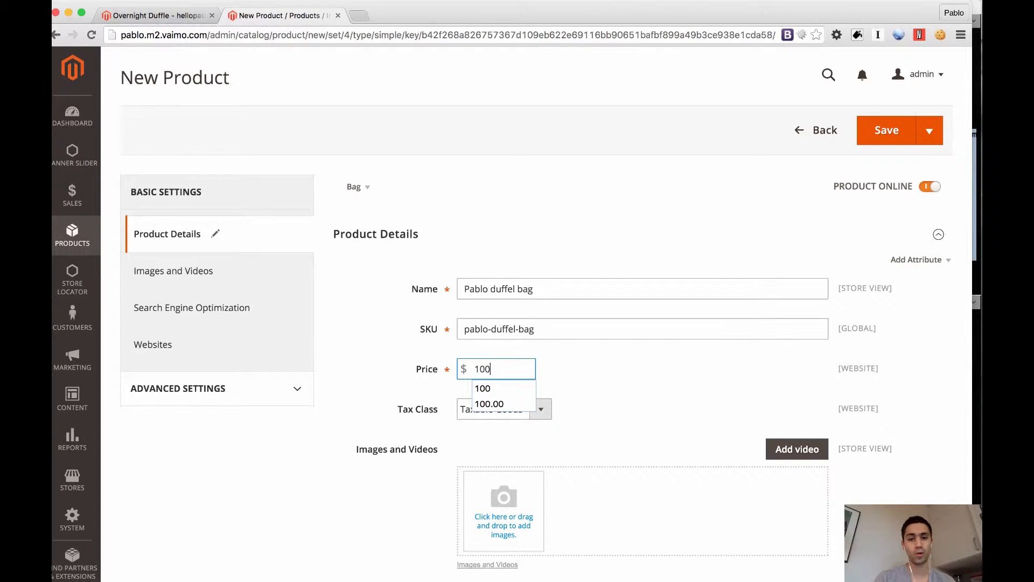
left_click(419, 392)
scroll(415, 393, "down", 3)
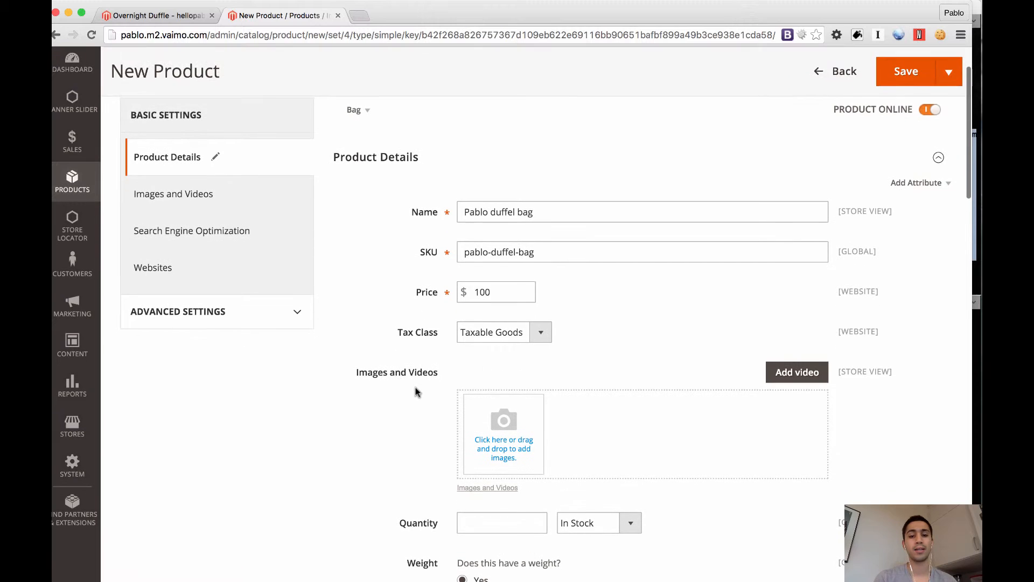
left_click(540, 335)
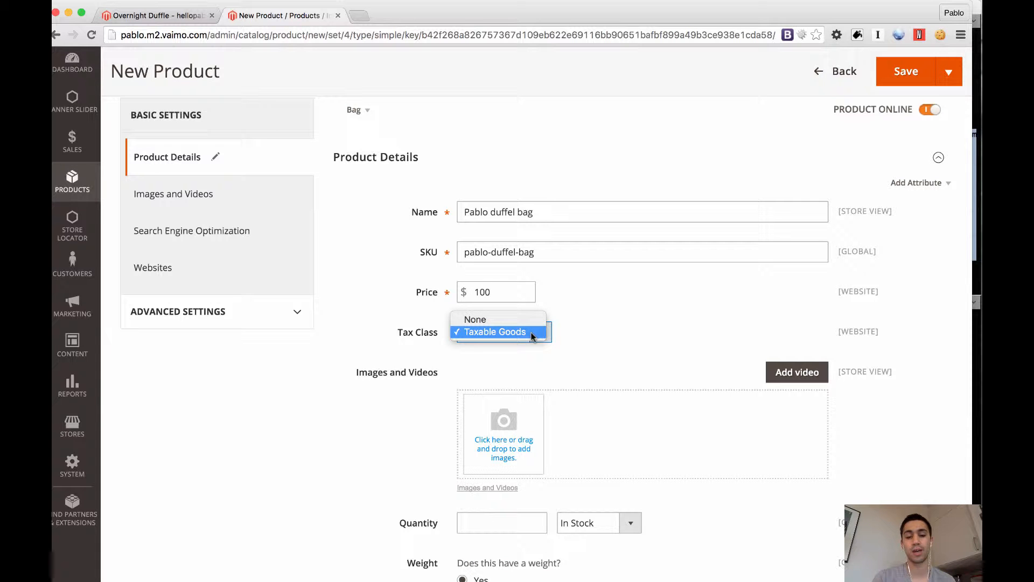
left_click(582, 339)
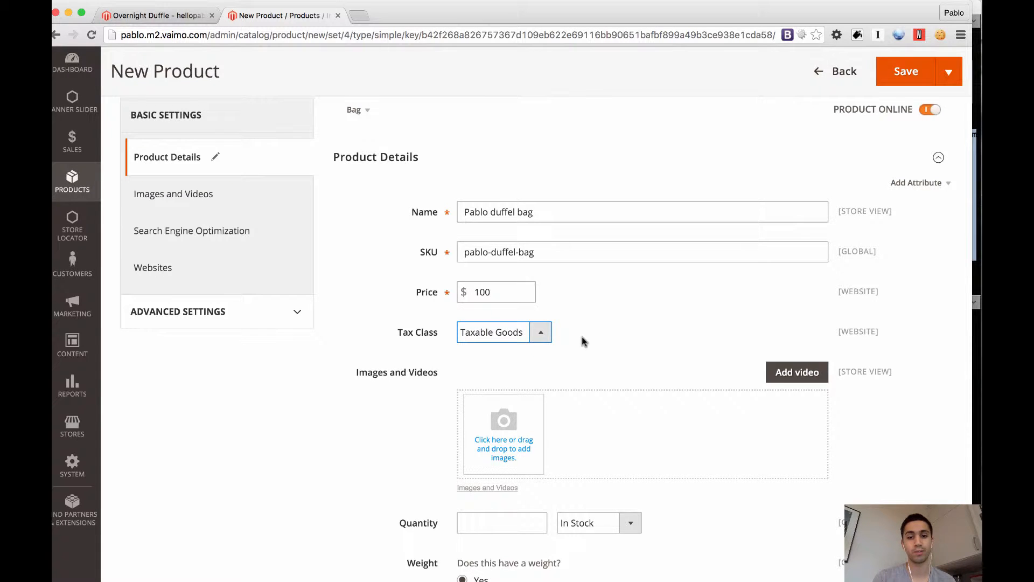
scroll(582, 339, "down", 3)
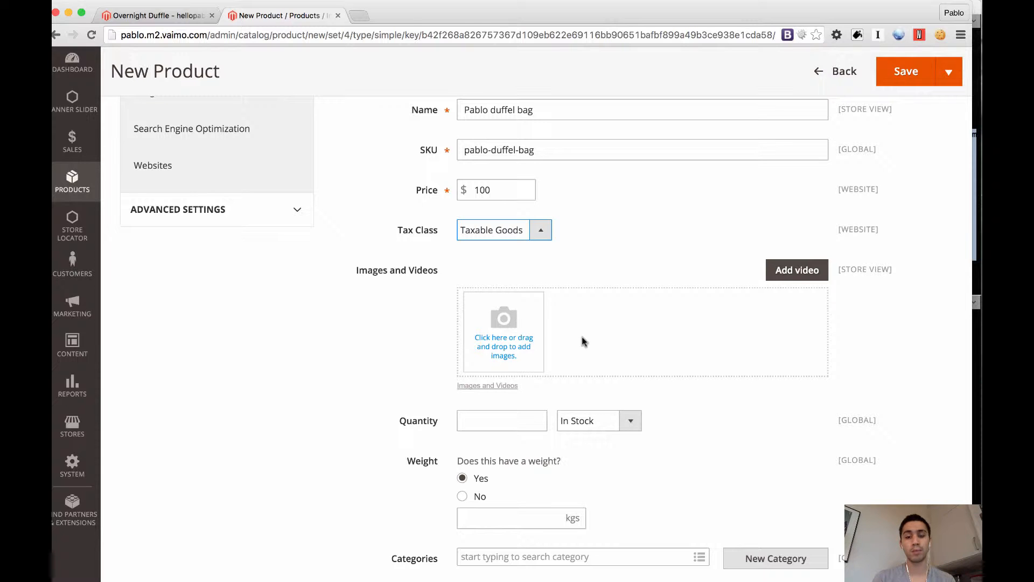
left_click(509, 321)
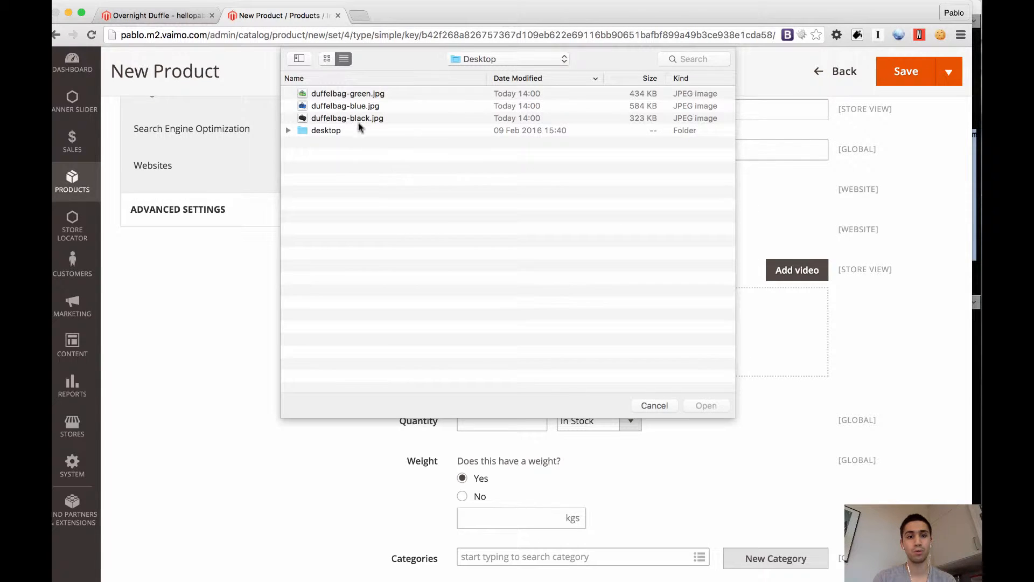
left_click(358, 123)
left_click(348, 95, "shift")
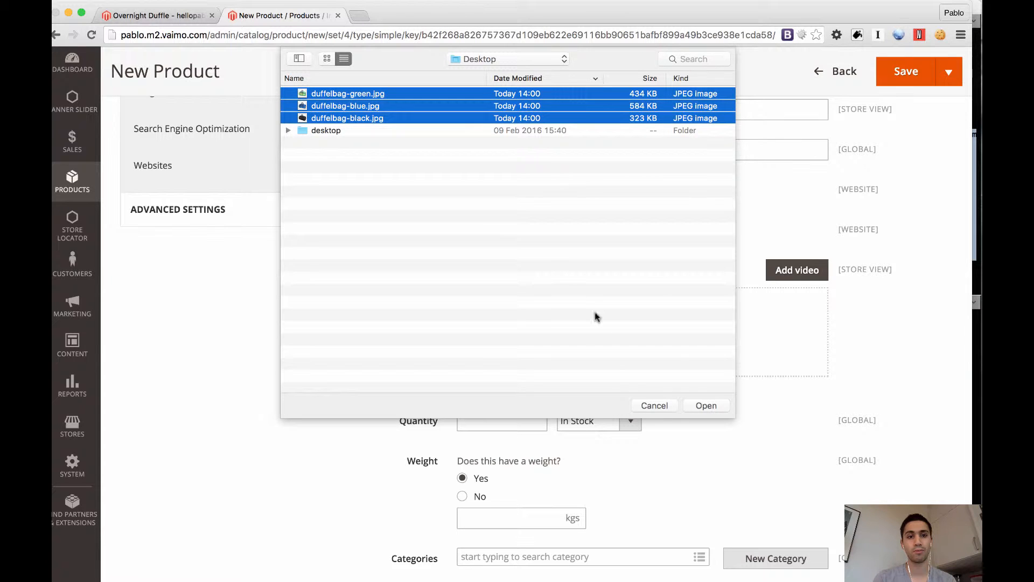
left_click(659, 409)
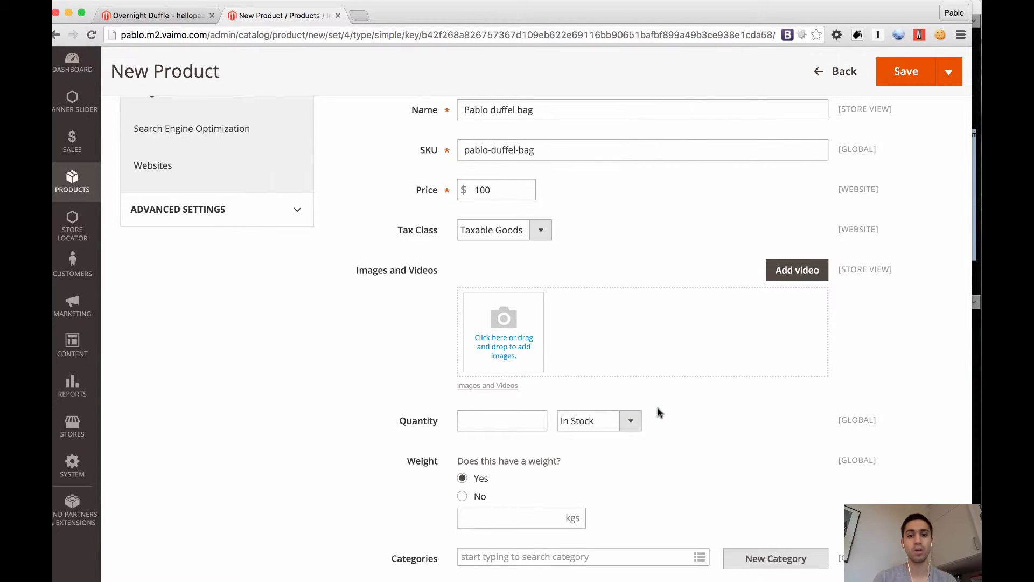
Add duffelbag-green.jpg, duffelbag-blue.jpg and duffelbag-black.jpg from the Desktop folder to the product's images, and close the Finder window
key("super+Tab")
key("super+Tab")
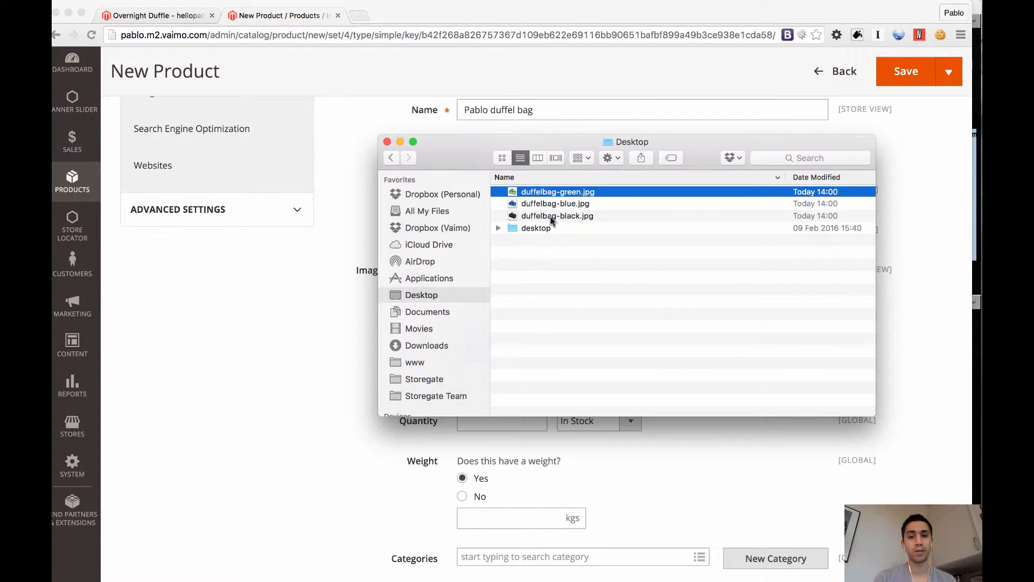
left_click(553, 216, "shift")
left_click_drag(555, 143, 122, 98)
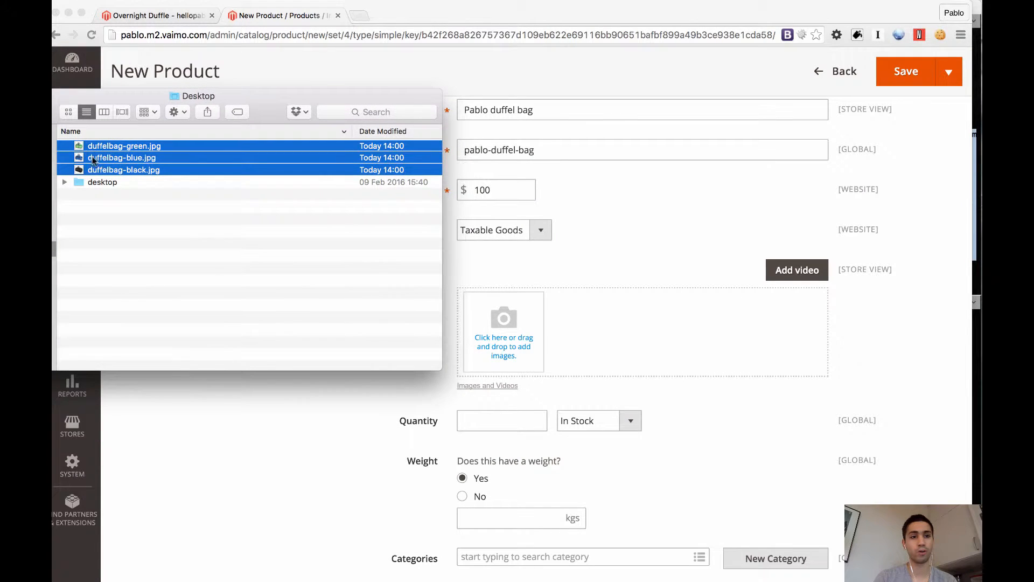
left_click_drag(92, 156, 303, 230)
left_click(243, 170)
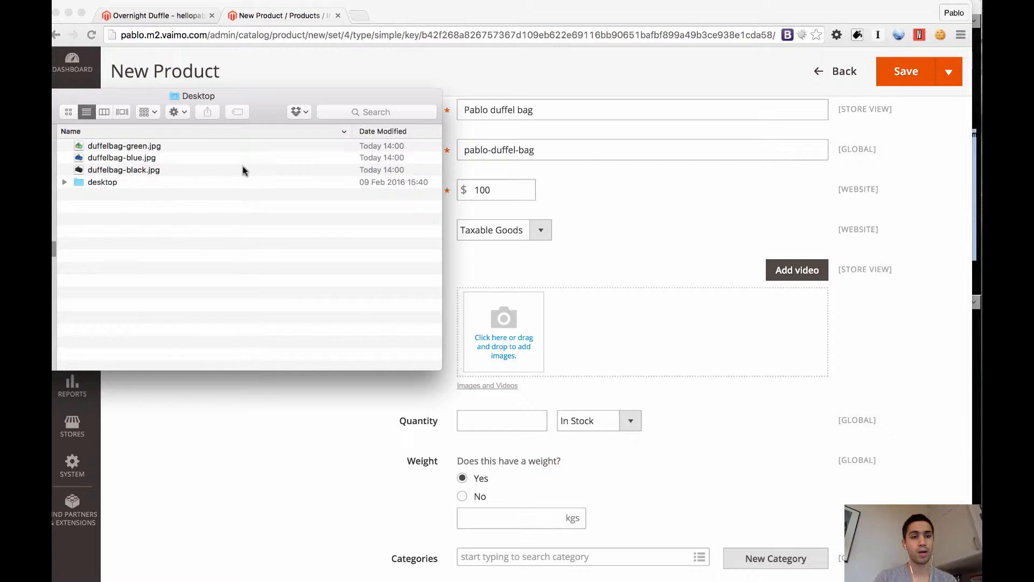
left_click(144, 147)
left_click(140, 169, "shift")
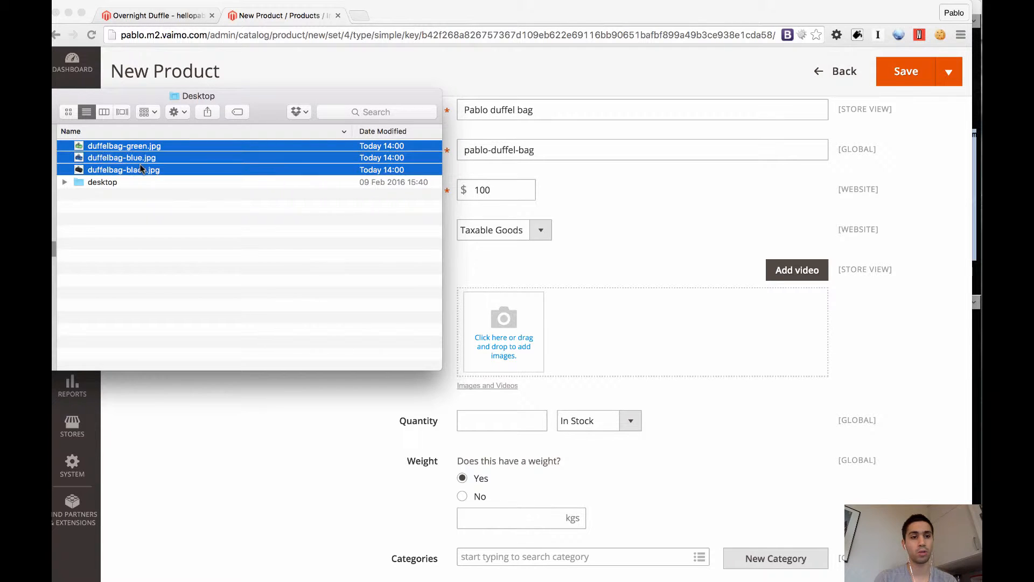
left_click_drag(125, 149, 503, 323)
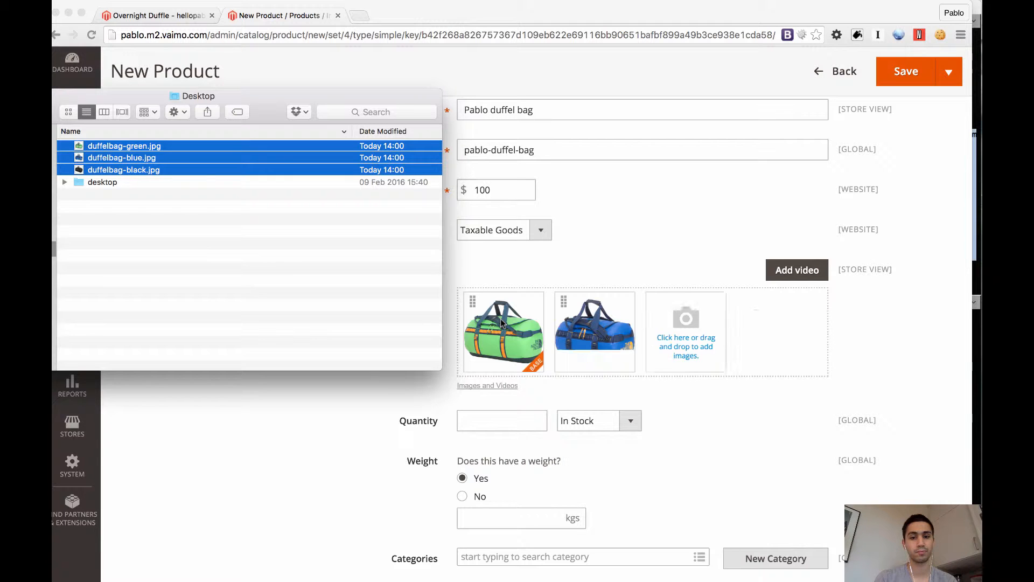
left_click_drag(85, 101, 296, 101)
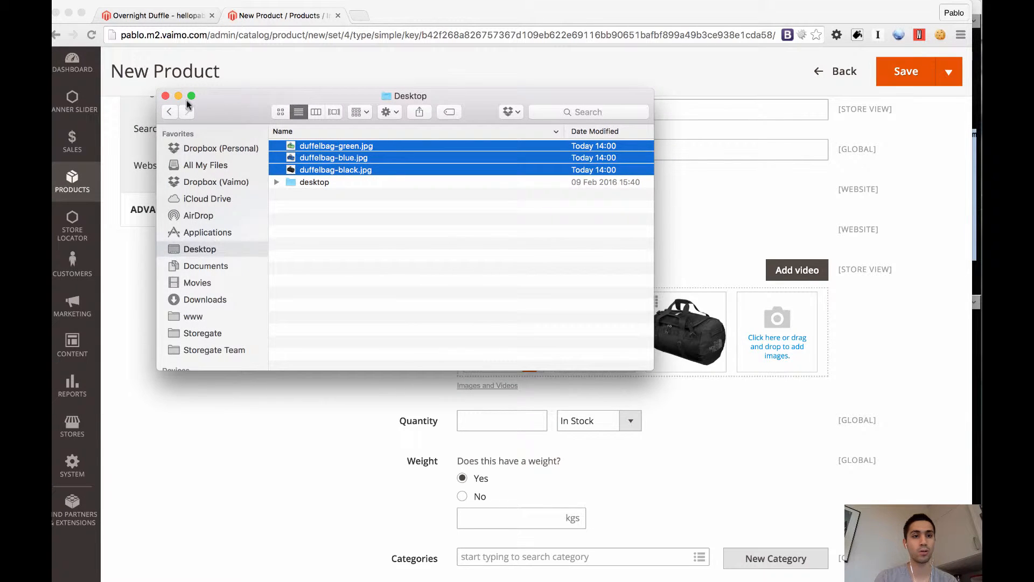
left_click(165, 95)
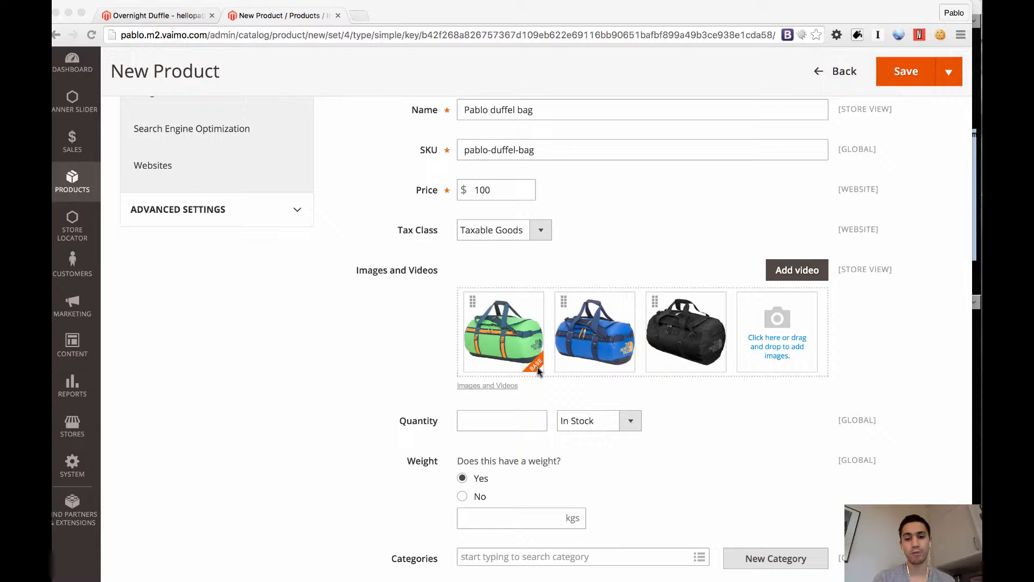
Make the black duffel bag picture the product's base image
left_click(624, 363)
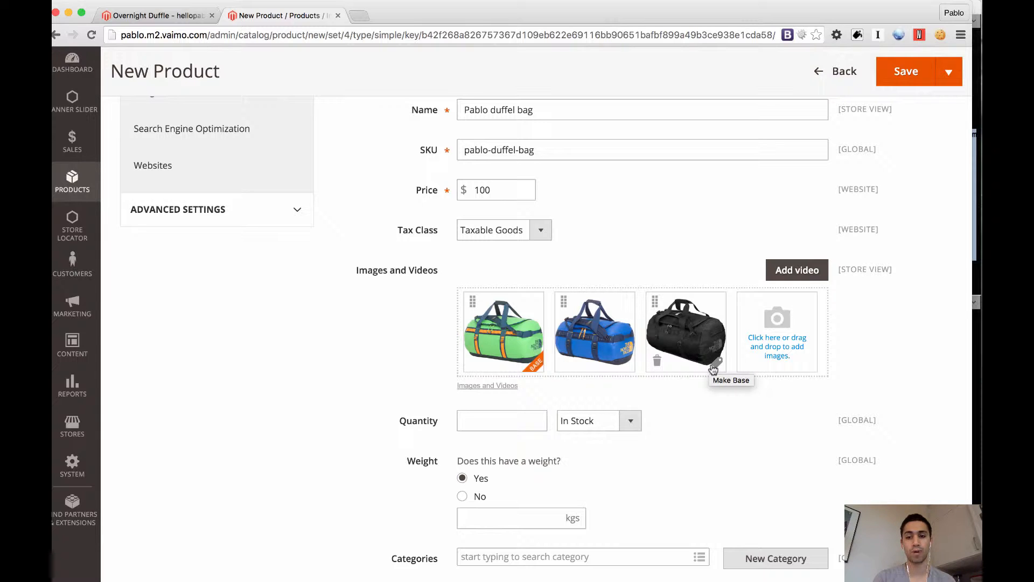
left_click(714, 366)
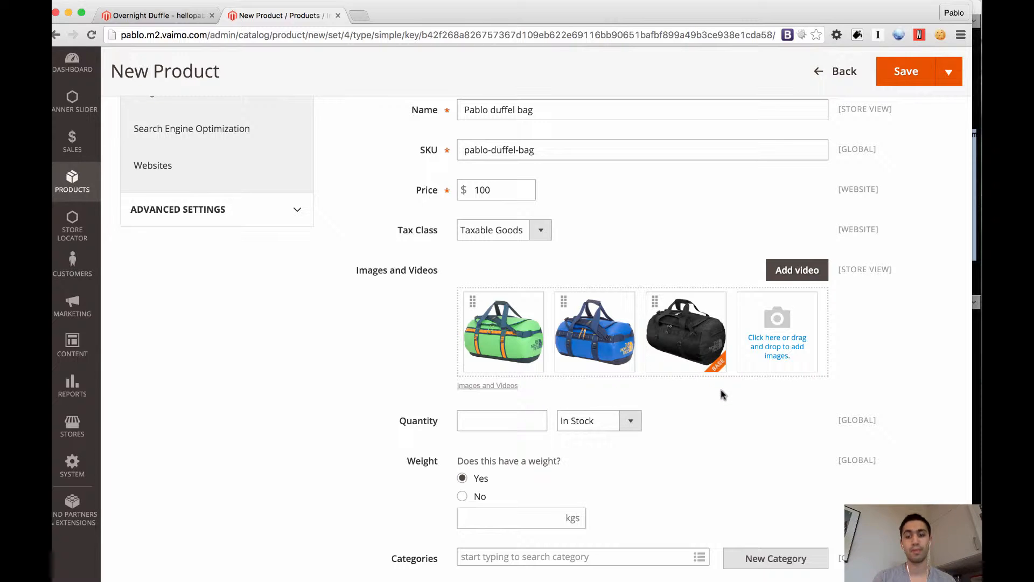
Start a new product video, find The North Face Base Camp Duffel Bag video on Vimeo and copy its address
left_click(807, 277)
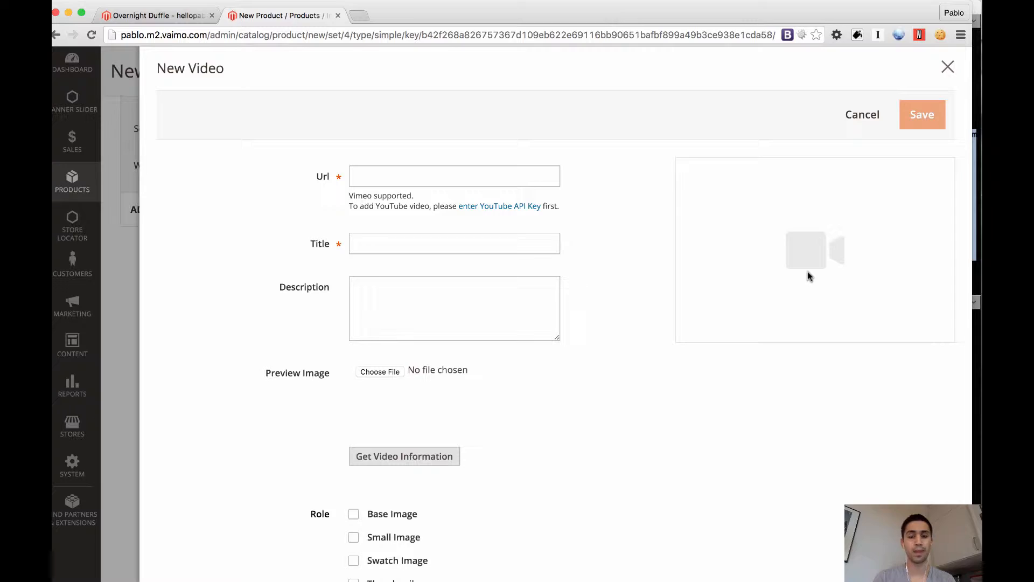
key("super+t")
type("north")
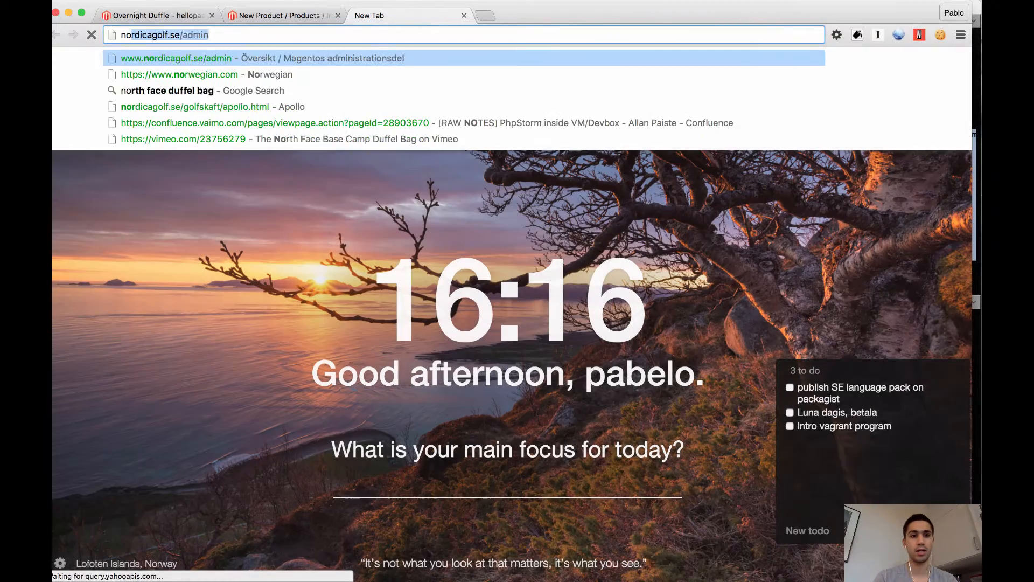
key("Down")
key("Down")
key("Return")
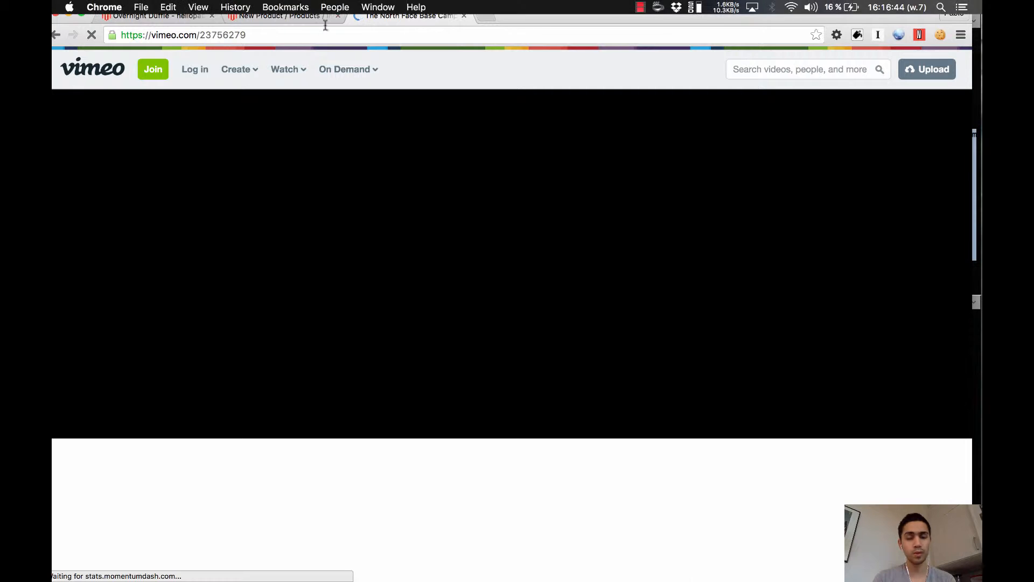
left_click(302, 33)
key("super+c")
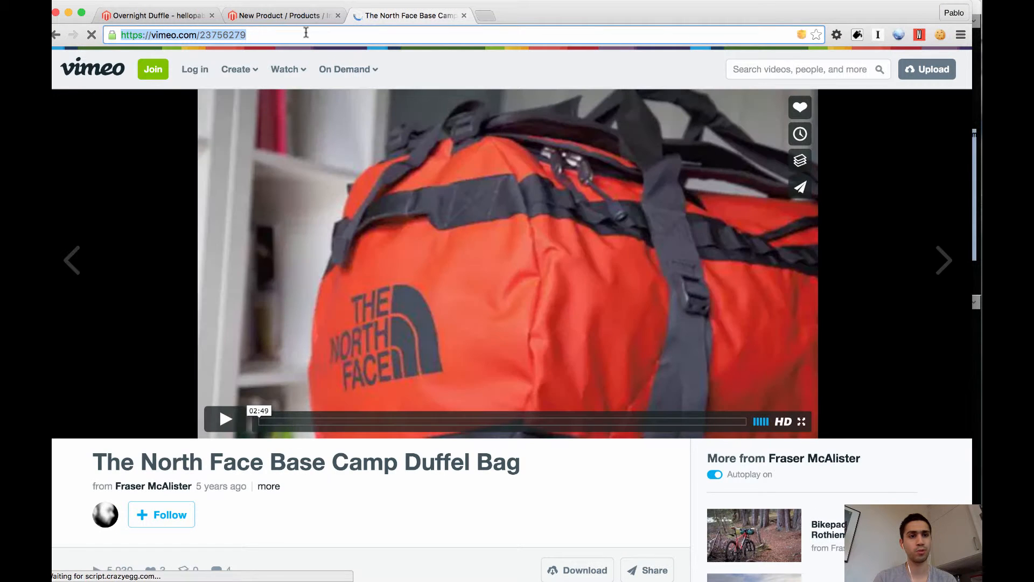
key("super+w")
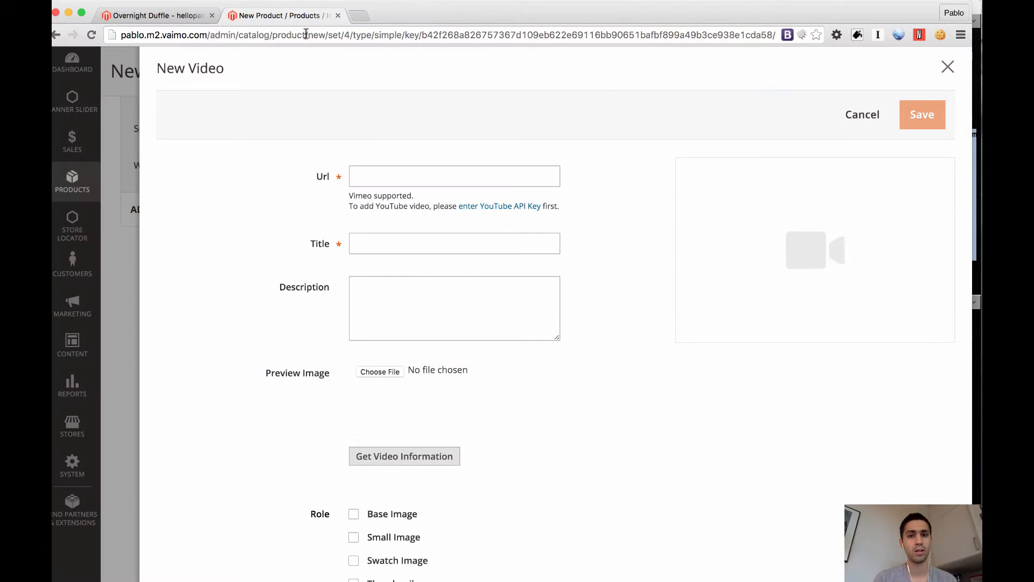
left_click(437, 172)
key("super+v")
key("Tab")
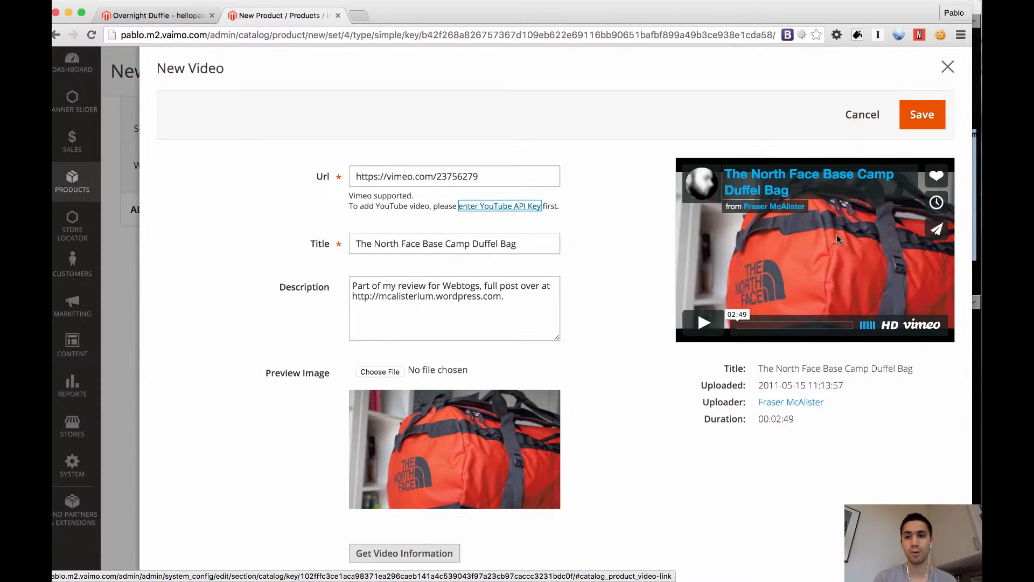
left_click(927, 120)
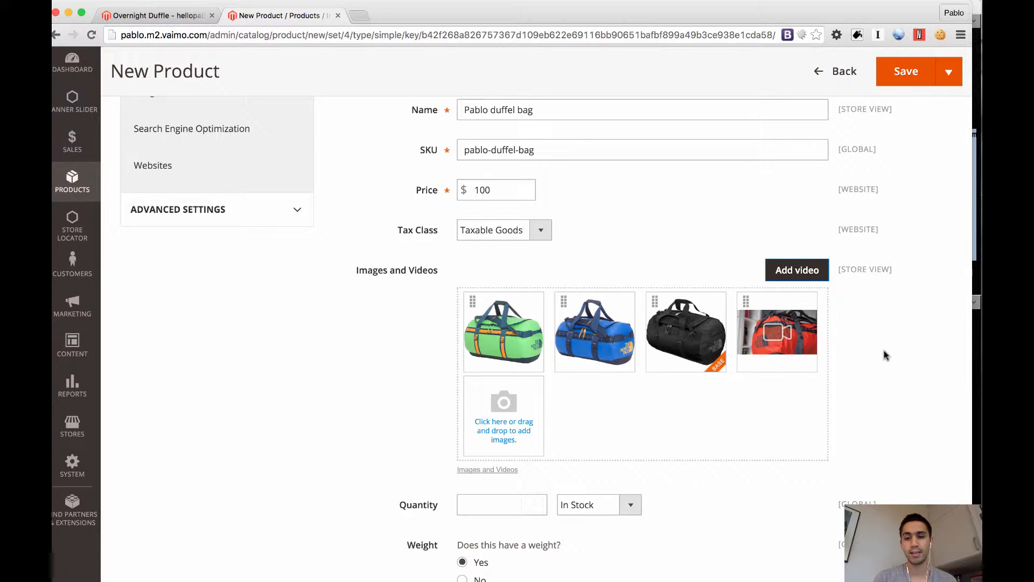
mouse_move(807, 365)
left_click(808, 366)
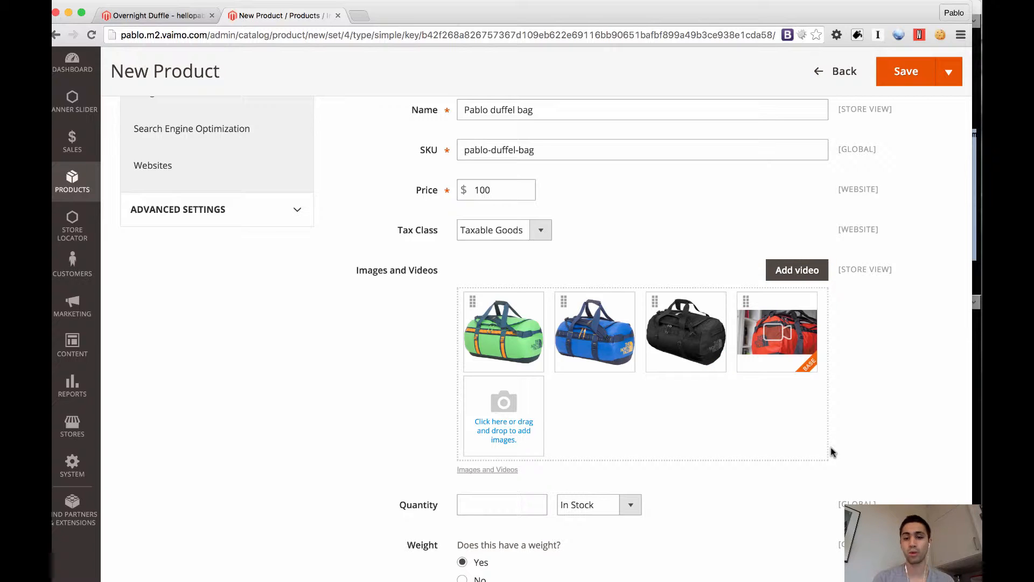
Set the product's quantity to 50 and its weight to 0.5 kgs
scroll(744, 492, "down", 3)
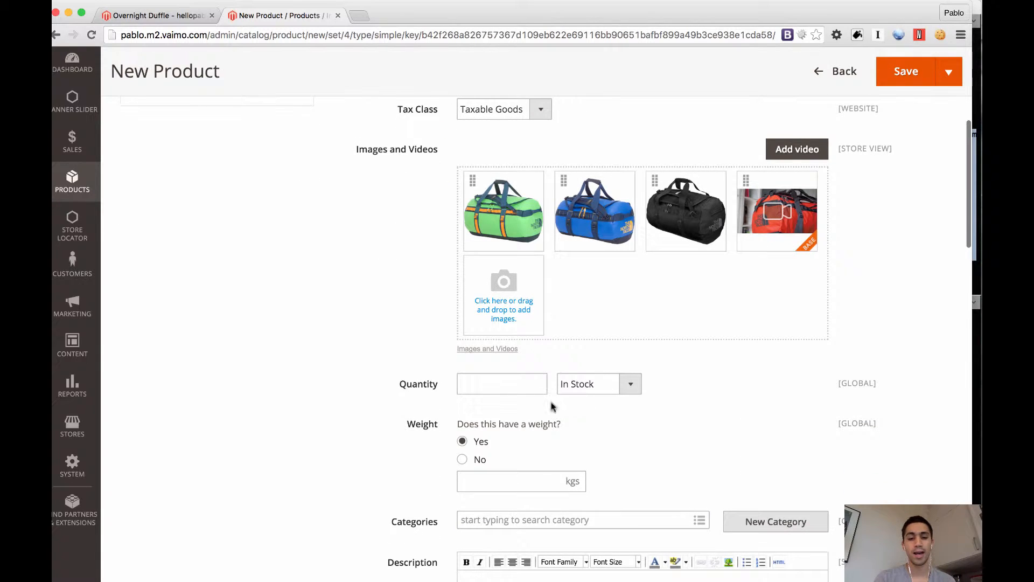
left_click(519, 386)
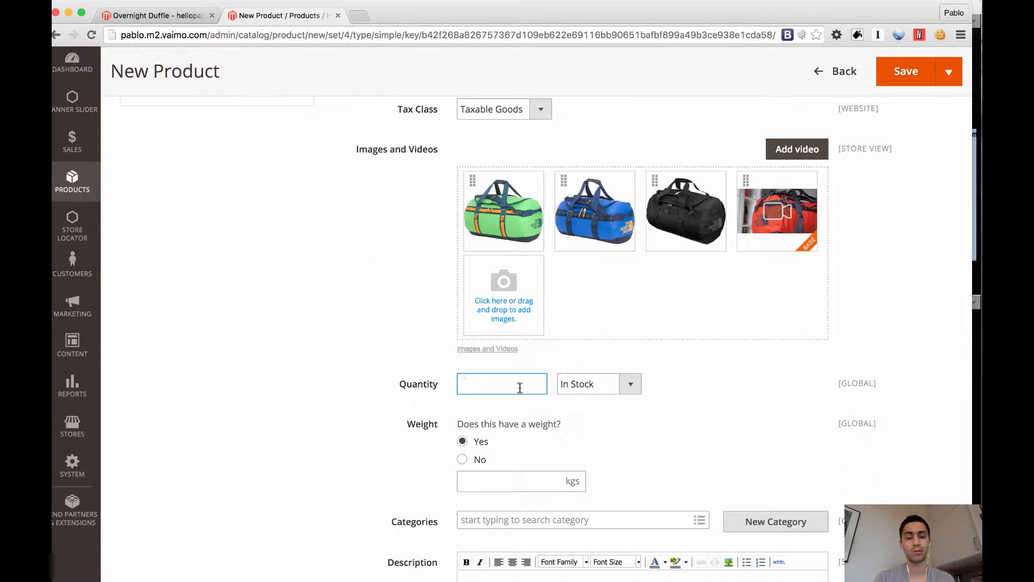
type("50")
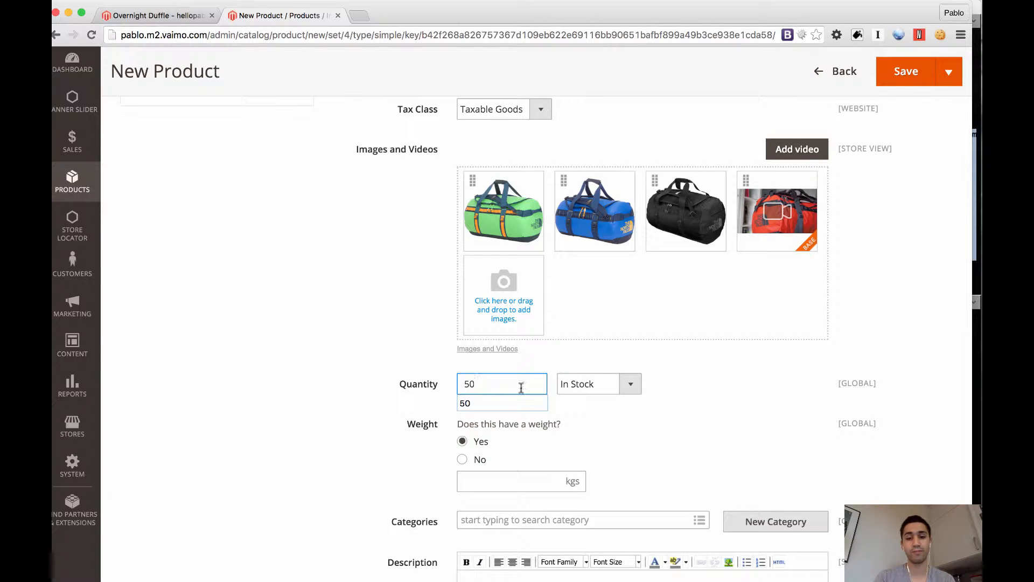
left_click(700, 397)
scroll(702, 398, "down", 2)
scroll(702, 398, "down", 1)
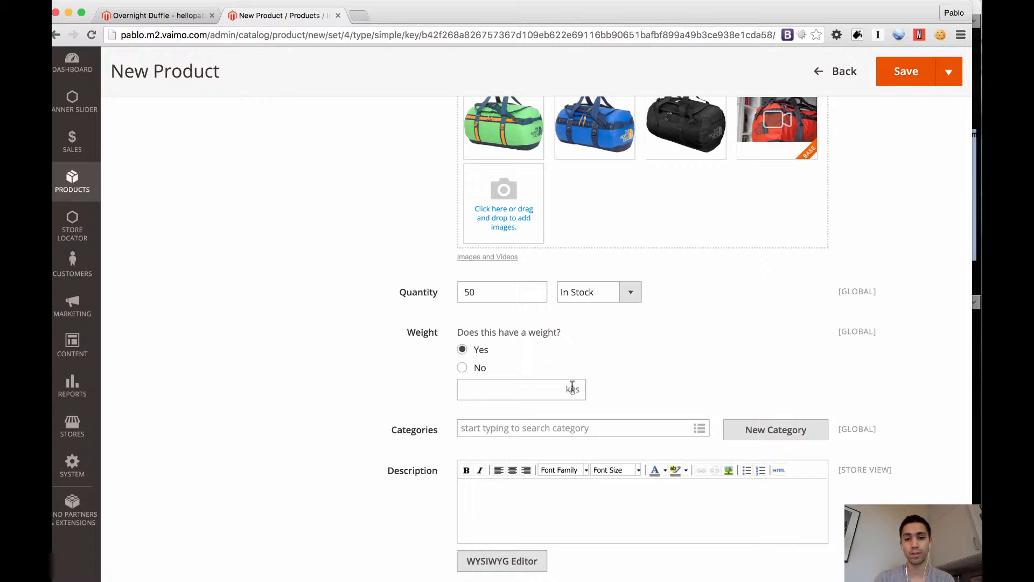
left_click(526, 390)
type("0.5")
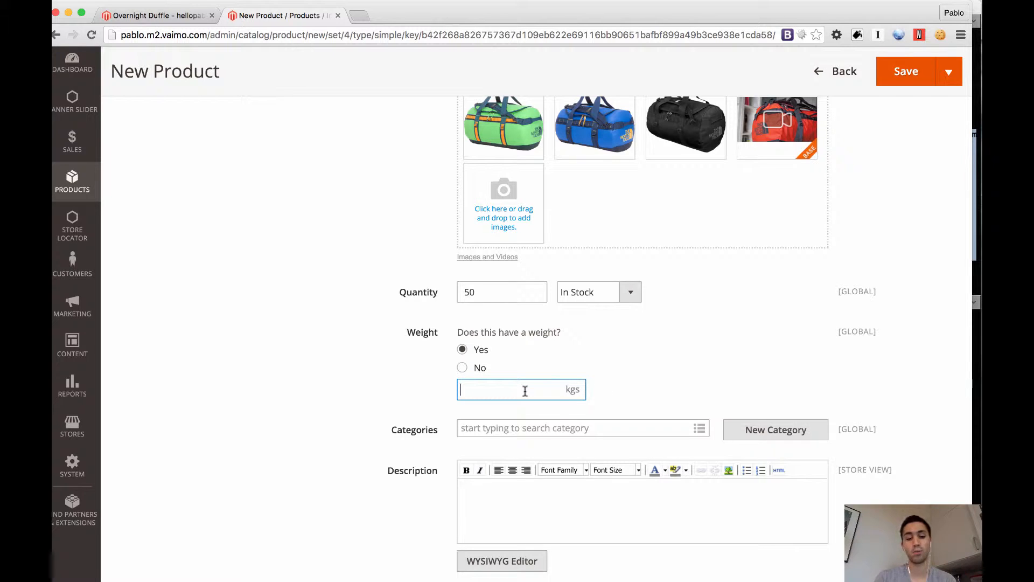
key("Tab")
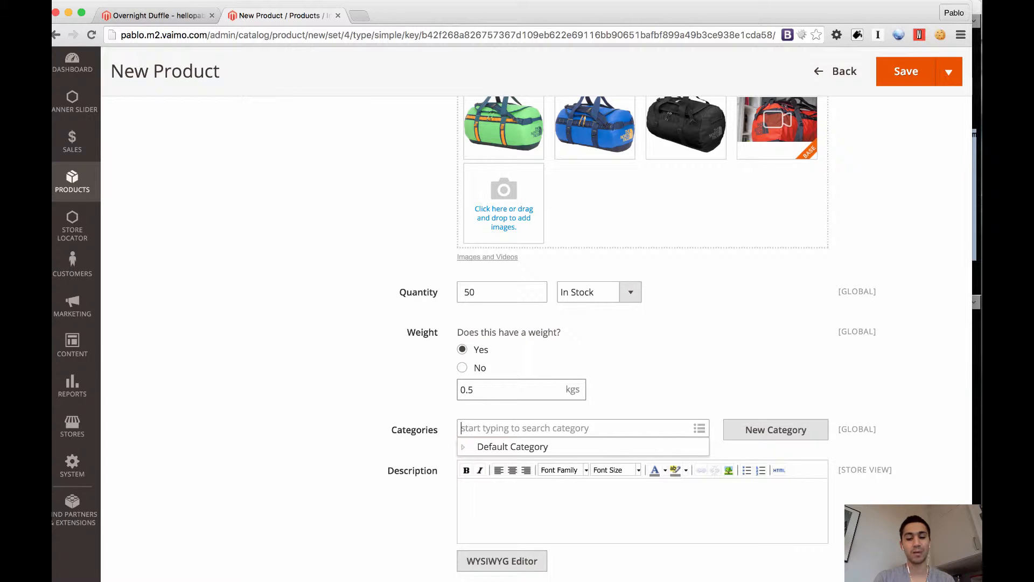
Search the product categories for Bags, clear the search and browse the subcategories of Default Category
type("Bags")
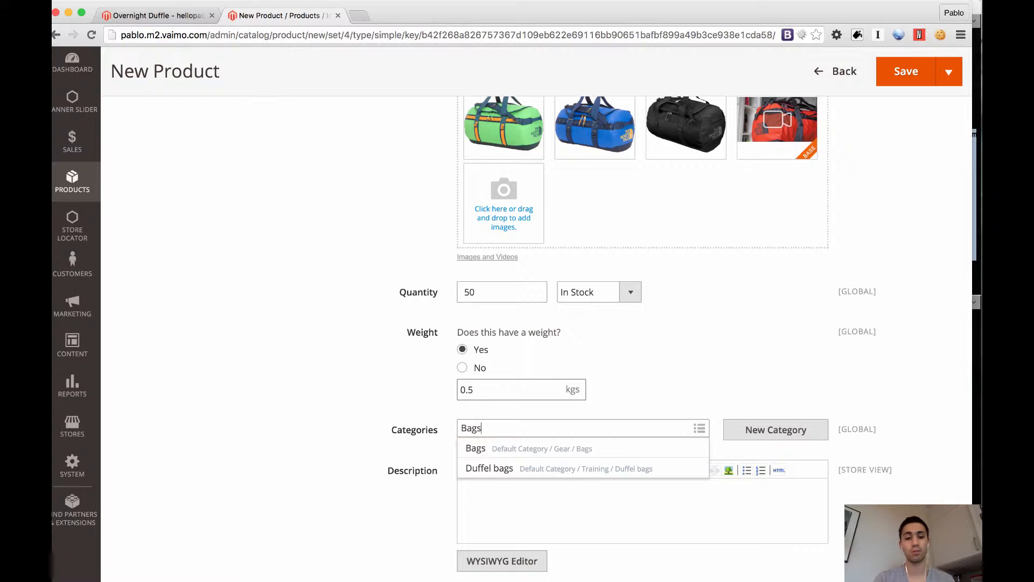
key("BackSpace")
key("BackSpace")
key("BackSpace")
key("BackSpace")
left_click(691, 388)
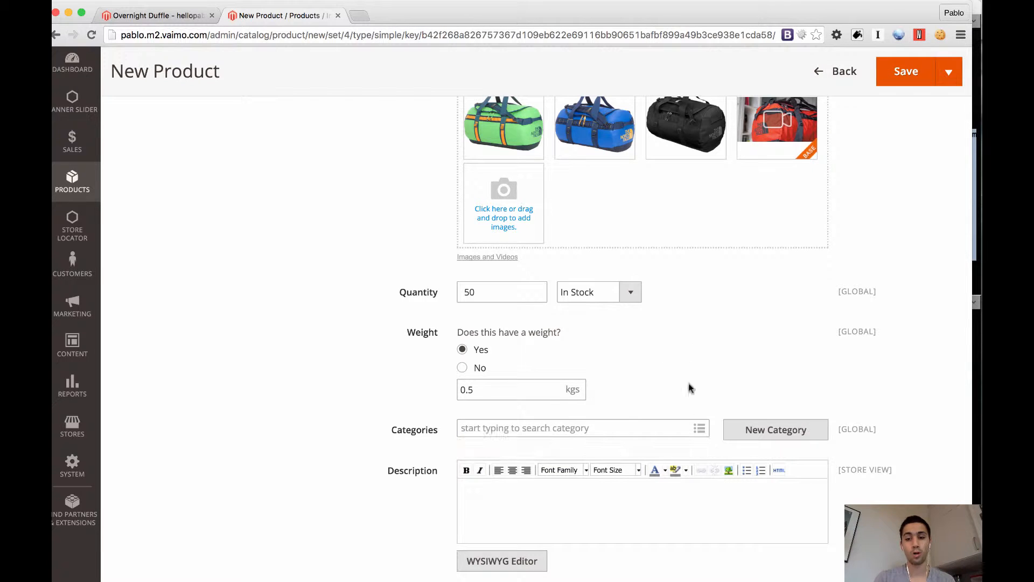
left_click(702, 435)
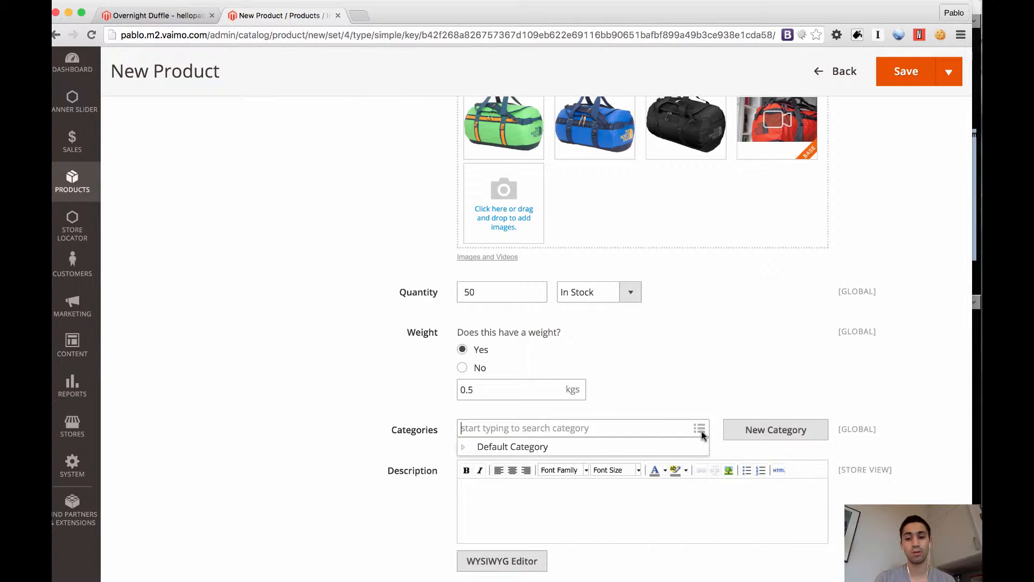
left_click(464, 448)
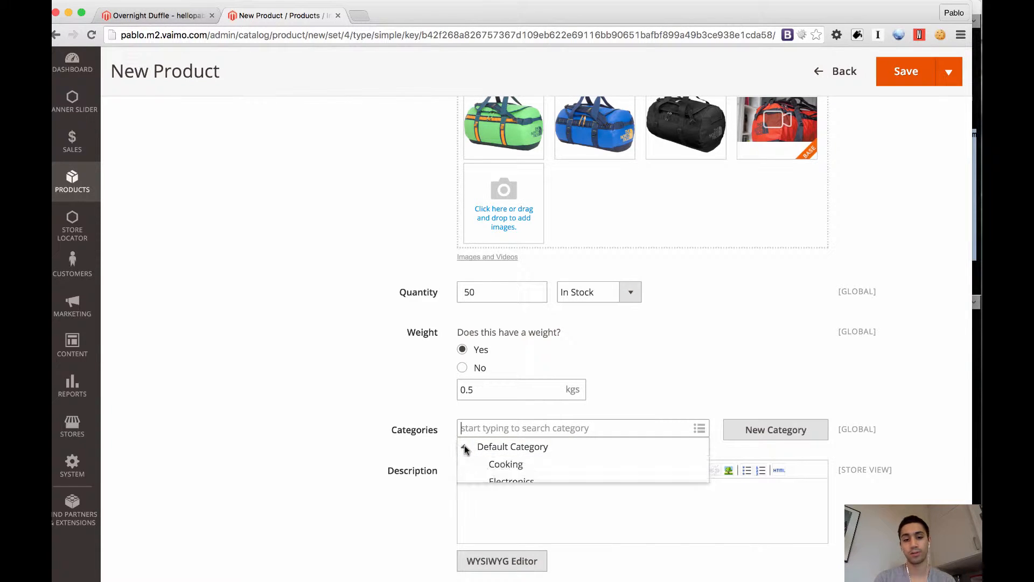
scroll(429, 452, "down", 3)
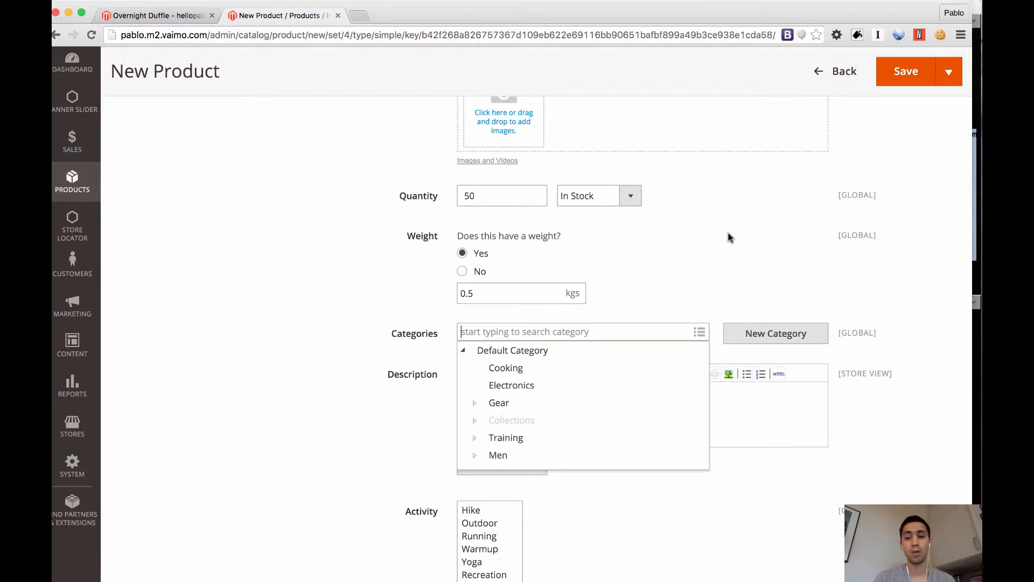
left_click(751, 300)
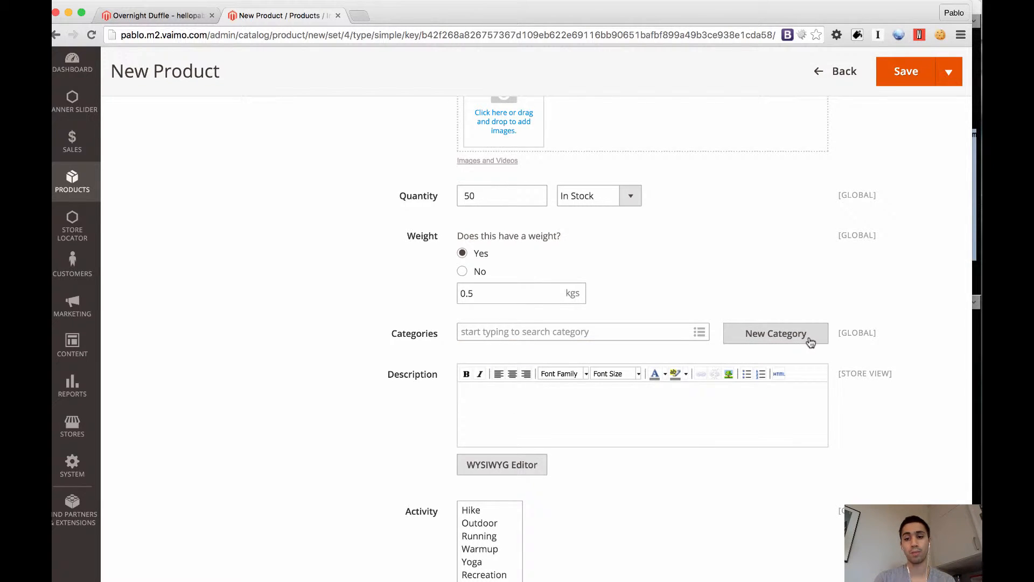
Examine the name and parent fields of the new category form, and close it without creating a category
left_click(776, 333)
left_click(552, 175)
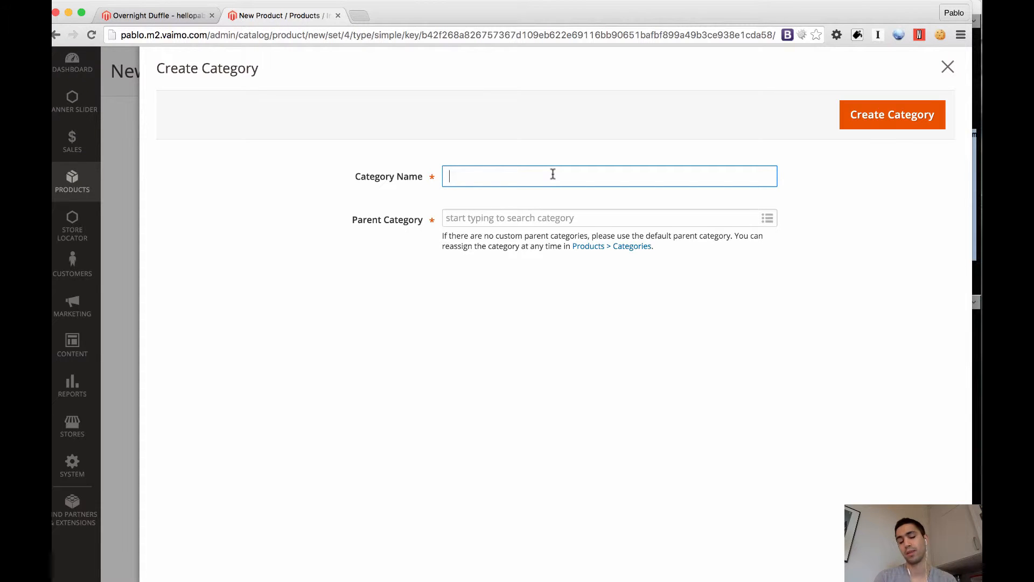
left_click(561, 219)
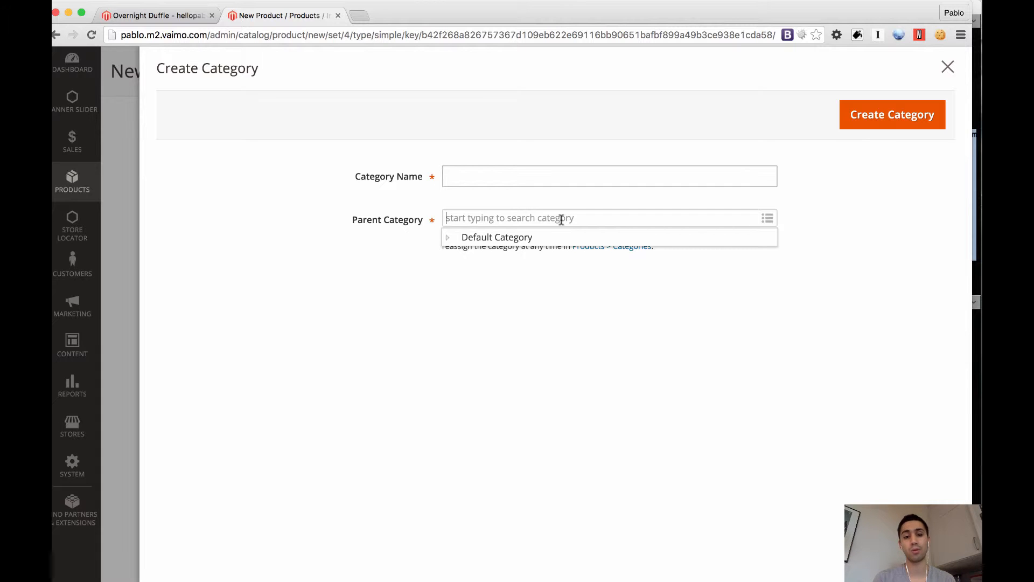
left_click(948, 67)
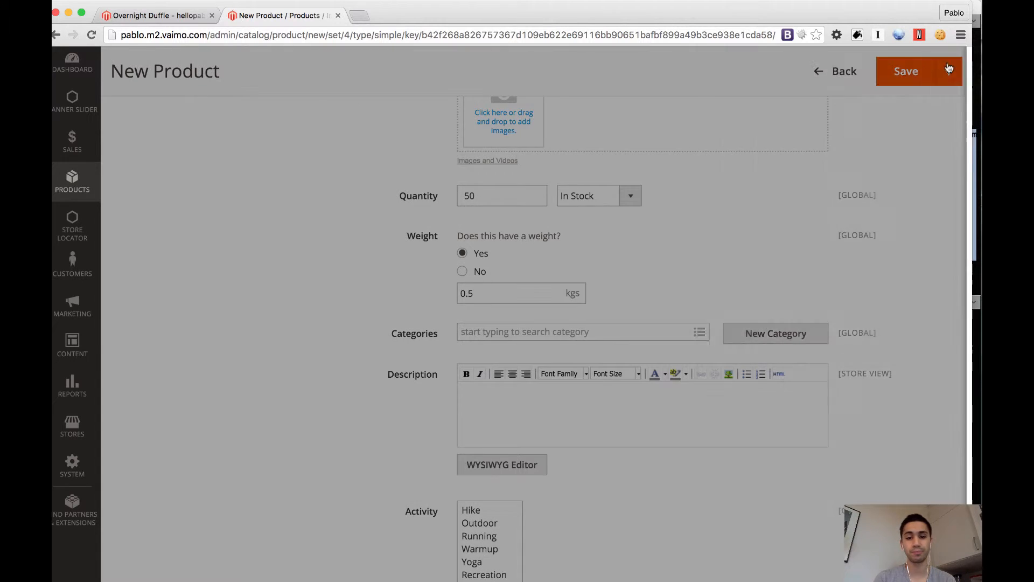
Assign the product to the Bags and Duffel bags categories
type("bag")
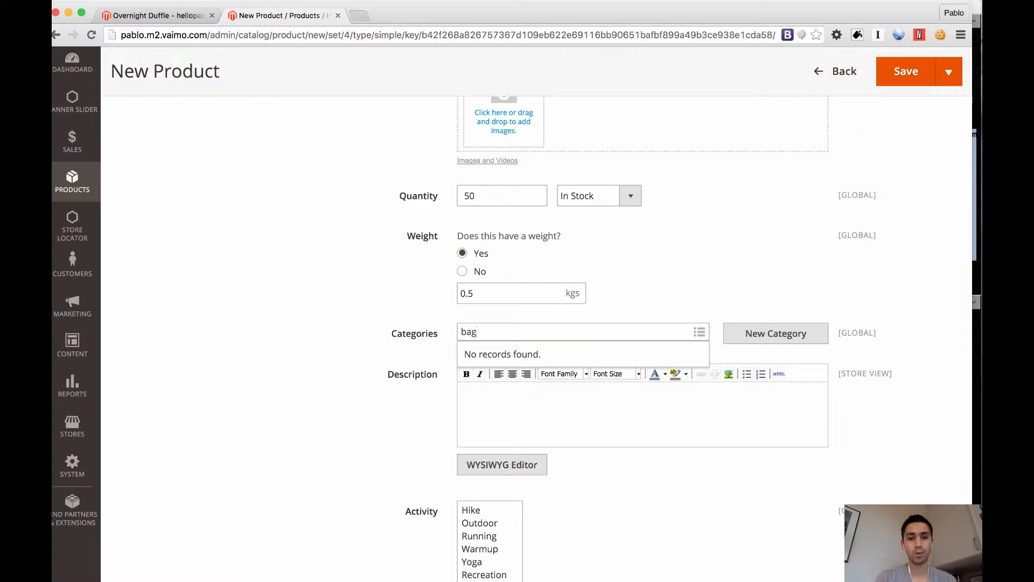
left_click(529, 356)
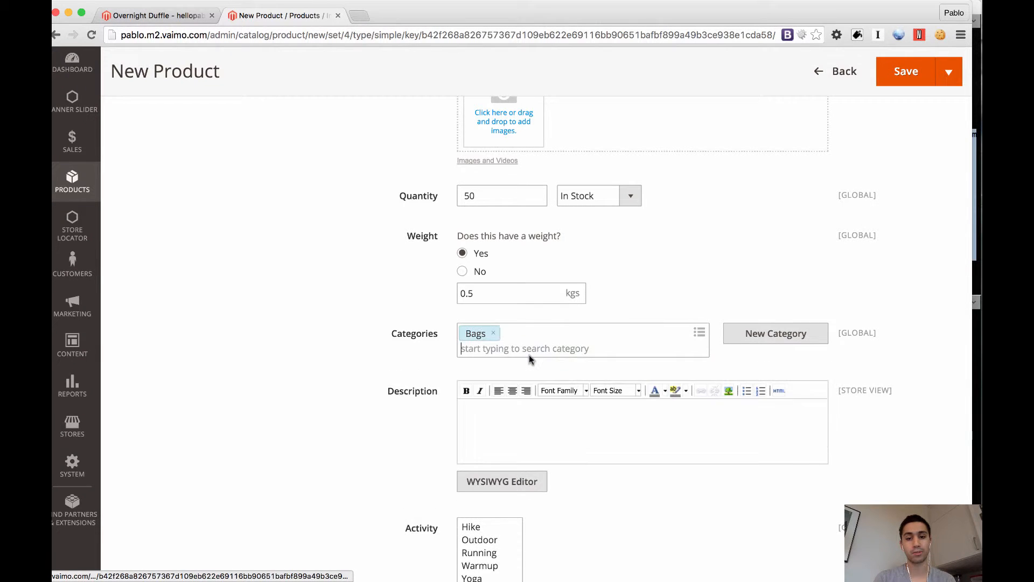
type("duff")
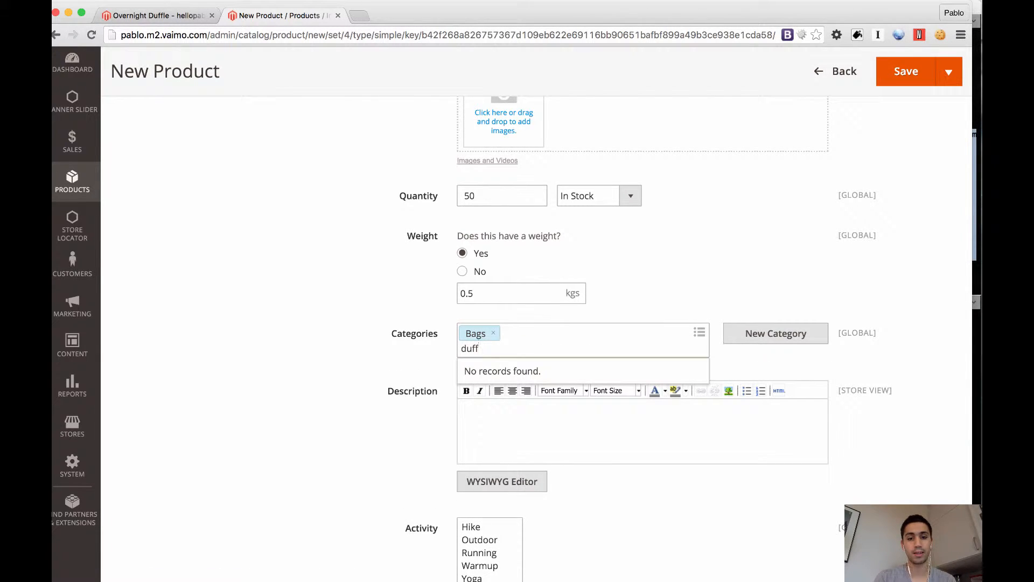
type("el bags")
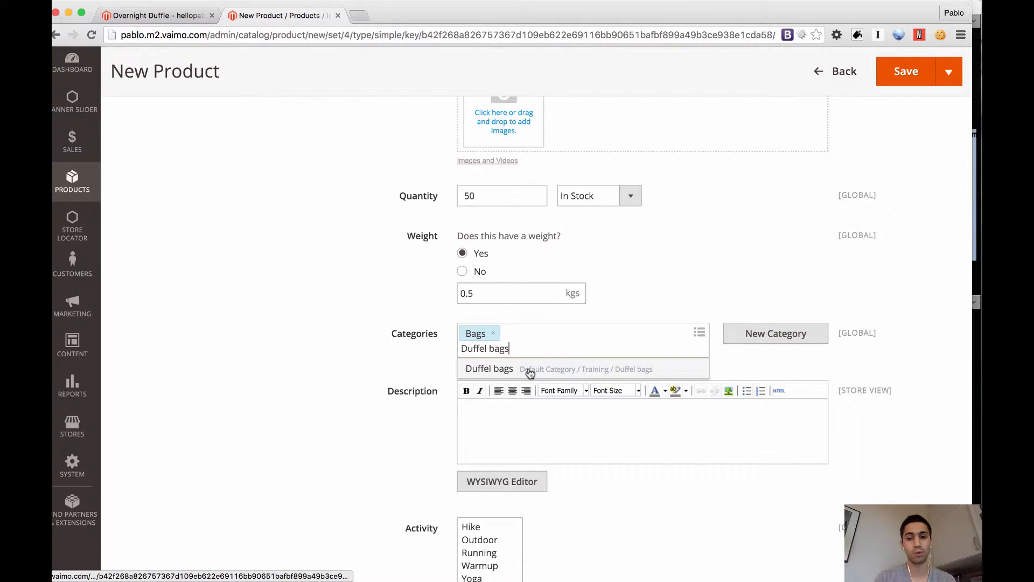
left_click(529, 370)
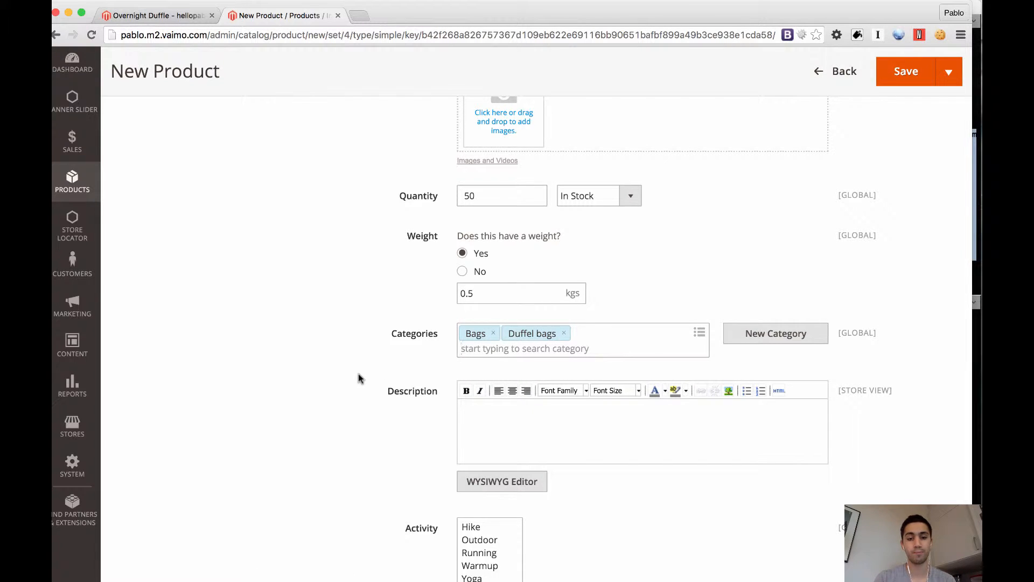
Enter "Product descrption goes here." as the product description and make the text bold
left_click(507, 434)
type("Product descrption goes here.")
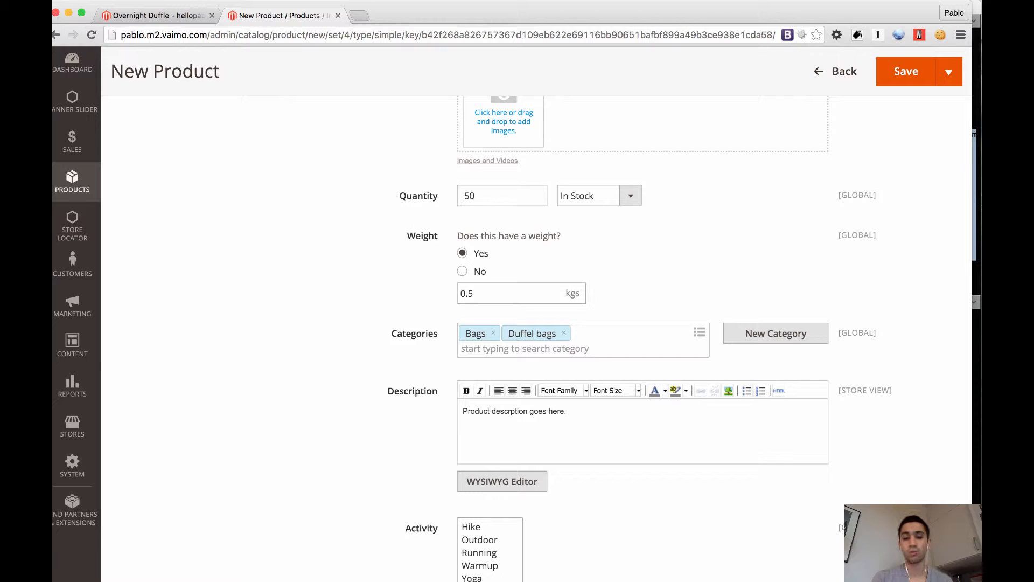
left_click_drag(577, 411, 442, 411)
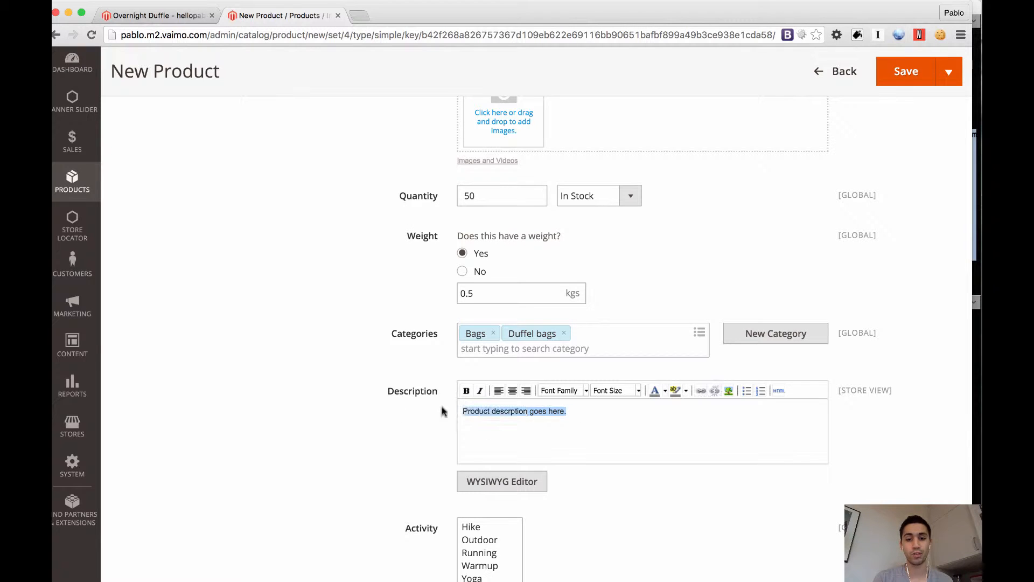
left_click(466, 392)
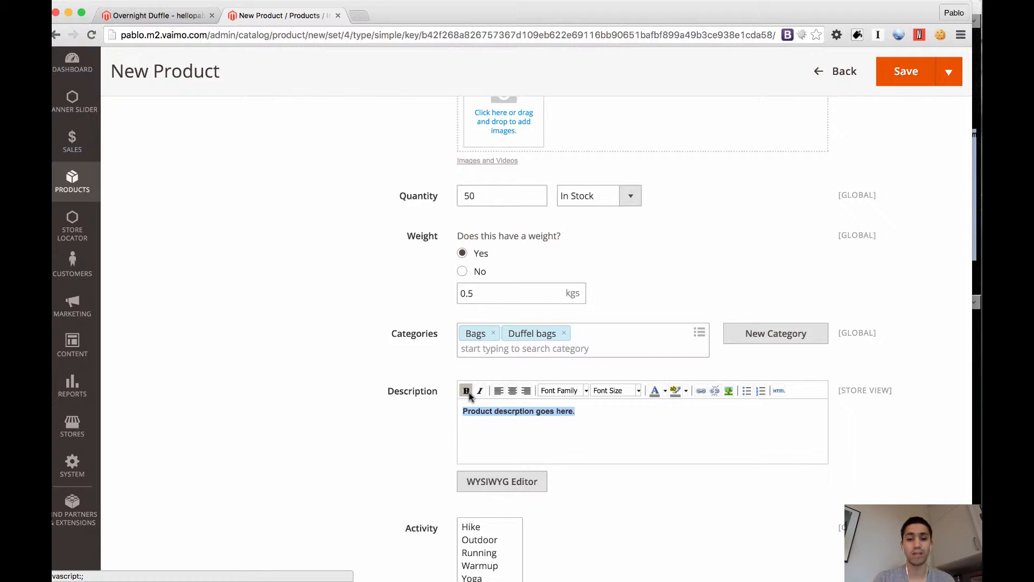
scroll(453, 418, "down", 2)
left_click(528, 376)
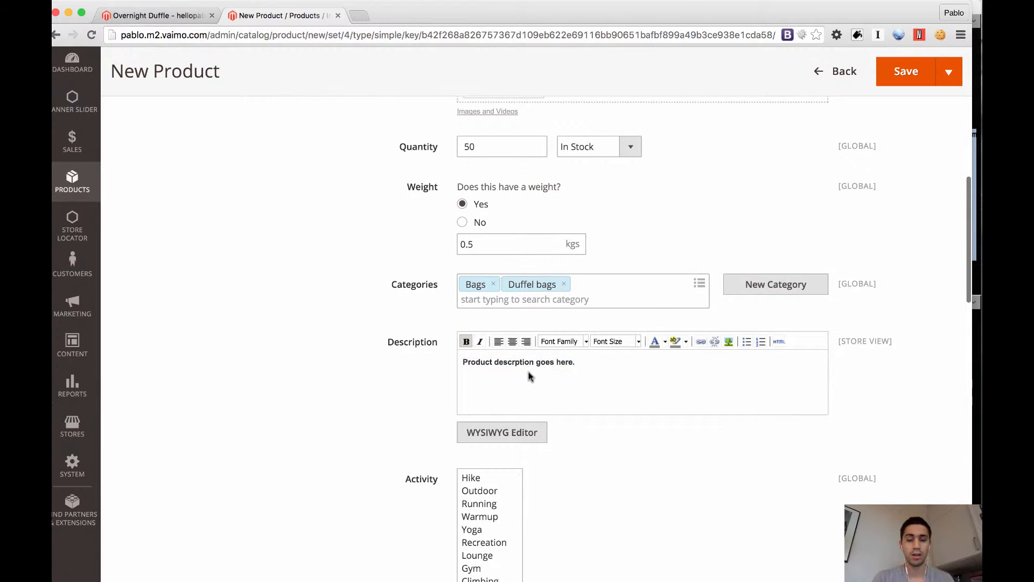
Select Outdoor and Climbing as the activities, and Messenger, Laptop and Exercise as the bag styles
scroll(427, 395, "down", 5)
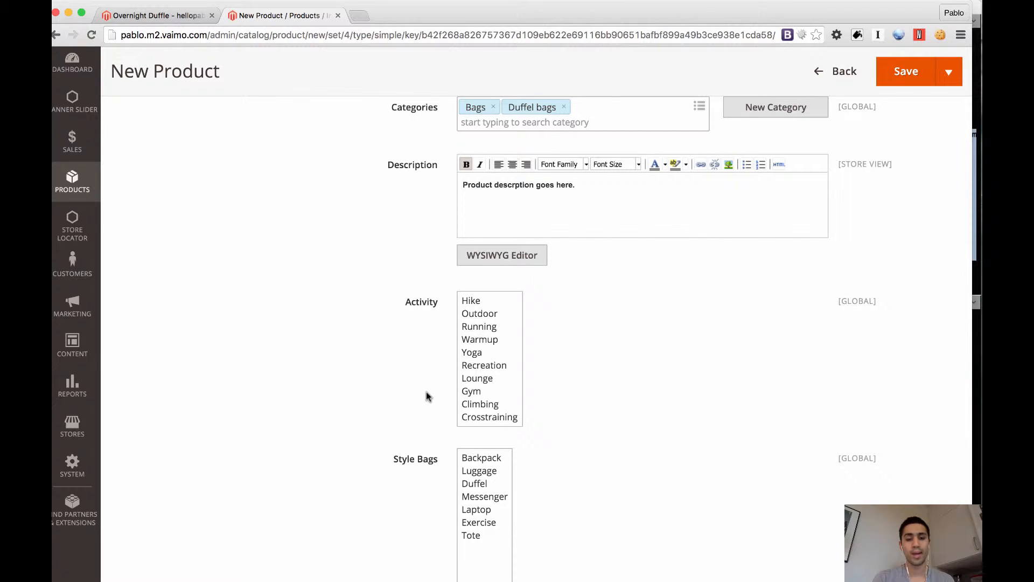
scroll(425, 395, "down", 3)
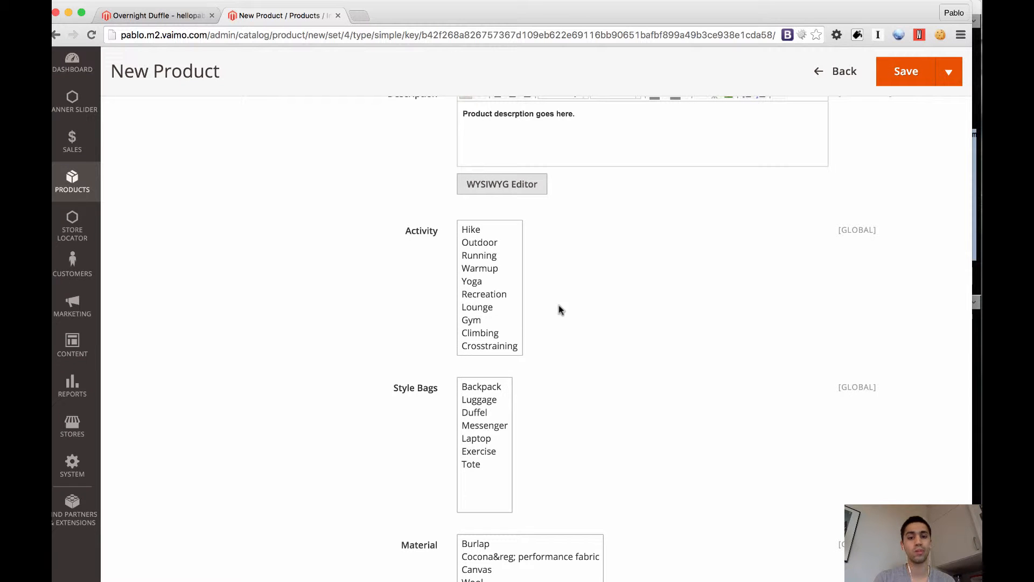
left_click(492, 242)
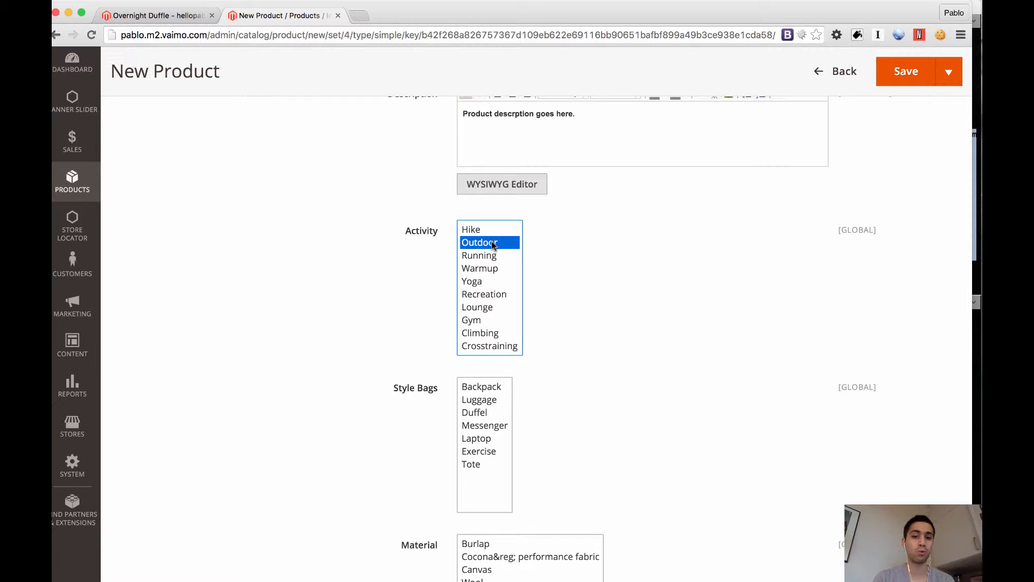
left_click(483, 332, "super")
scroll(590, 376, "down", 3)
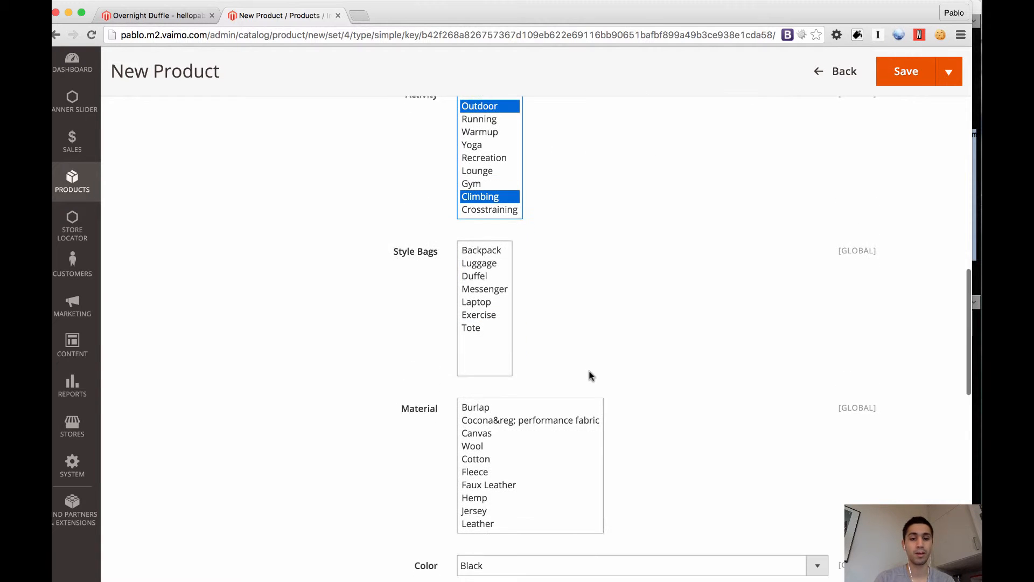
left_click(493, 290)
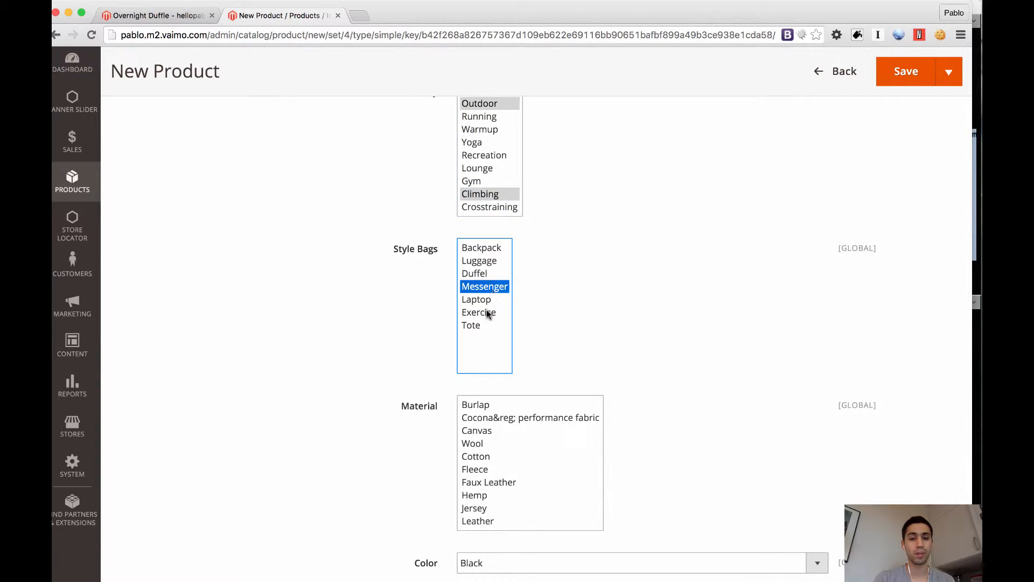
left_click(488, 313, "shift")
Select Leather as the product's material
scroll(562, 310, "down", 3)
scroll(562, 310, "down", 2)
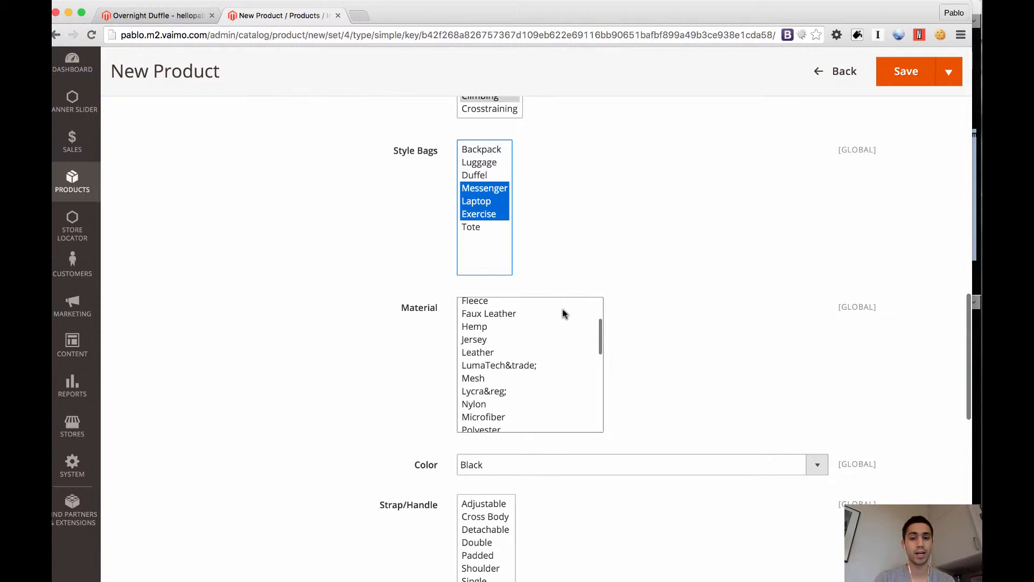
scroll(666, 337, "down", 3)
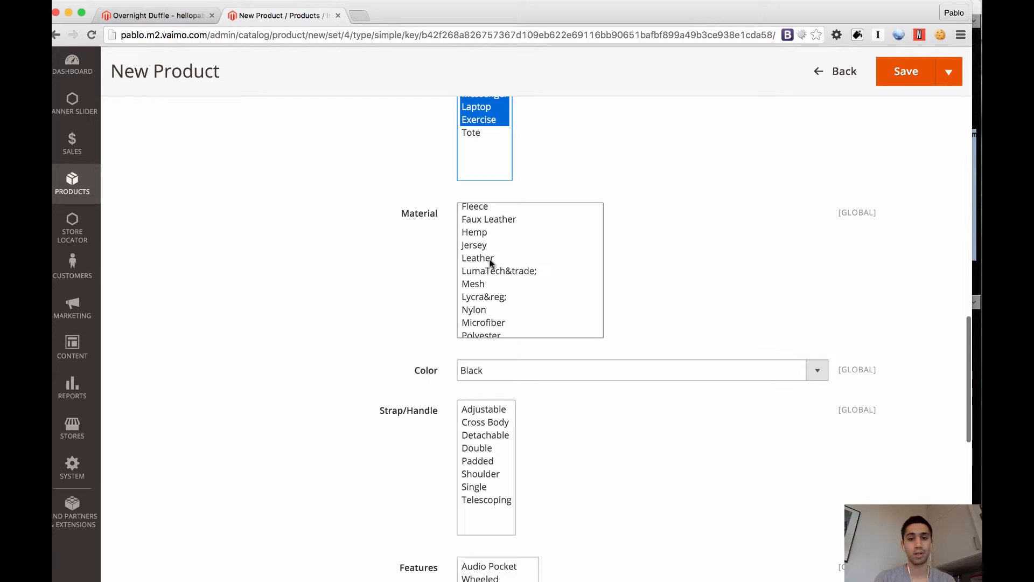
left_click(491, 260)
scroll(658, 265, "down", 5)
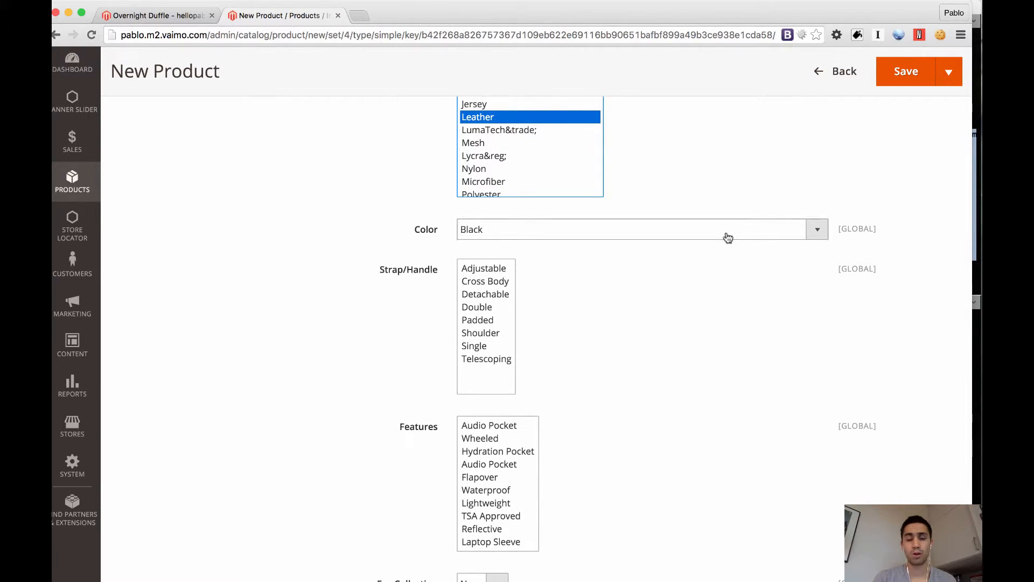
Remove the green and blue bag images from the product, keeping the black bag and the video
scroll(730, 300, "up", 15)
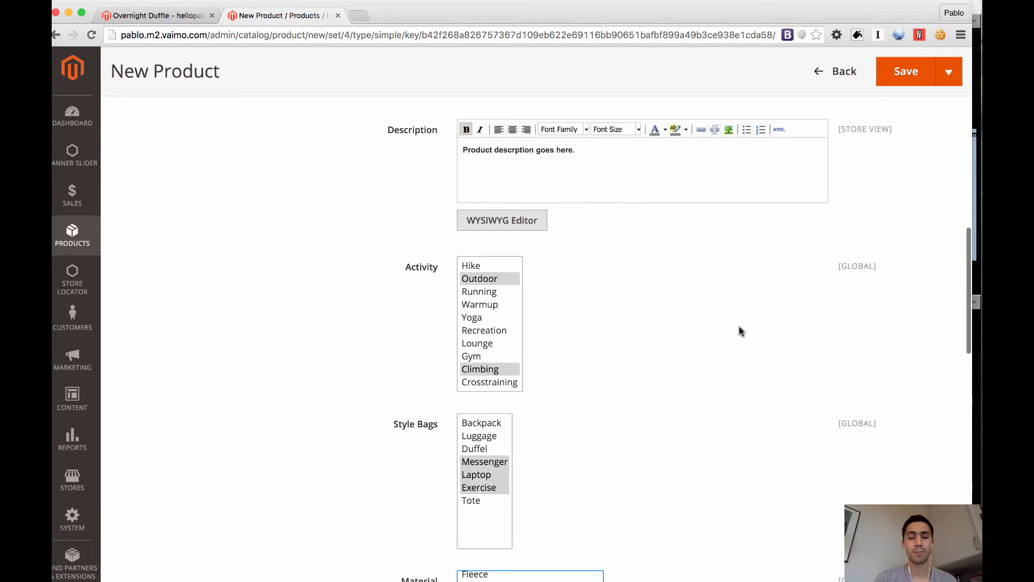
scroll(739, 326, "up", 1)
mouse_move(526, 186)
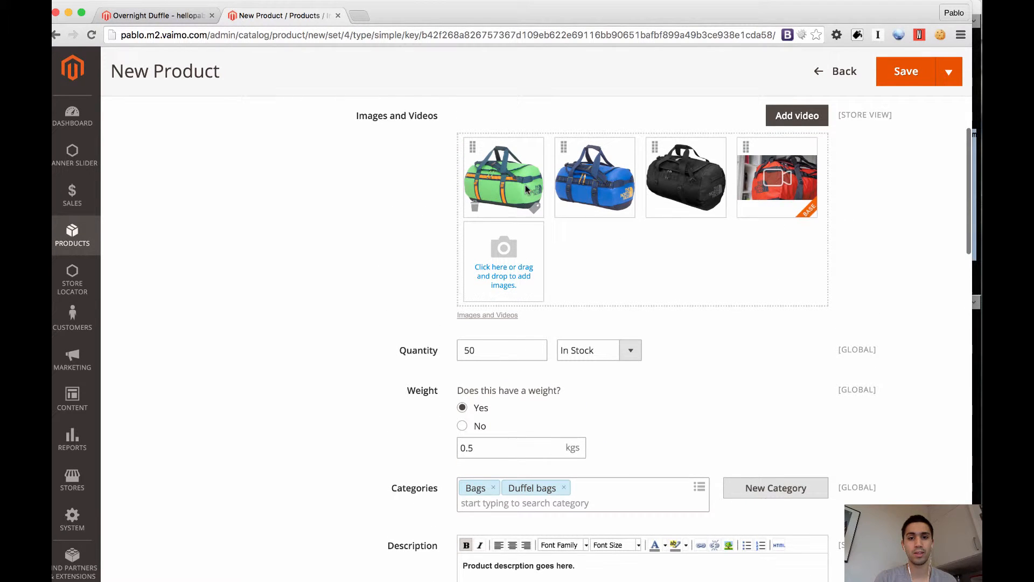
left_click(472, 209)
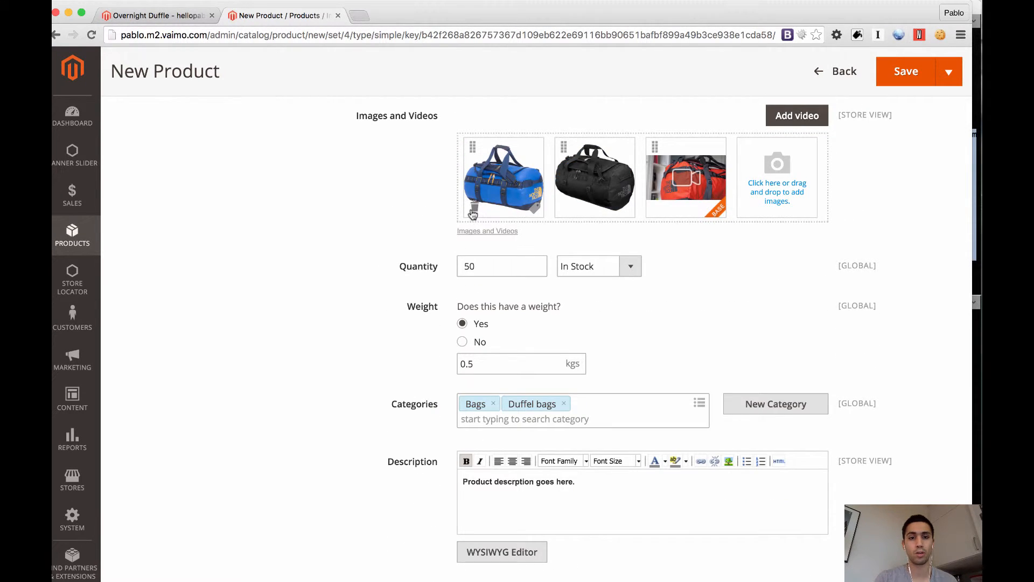
left_click(473, 211)
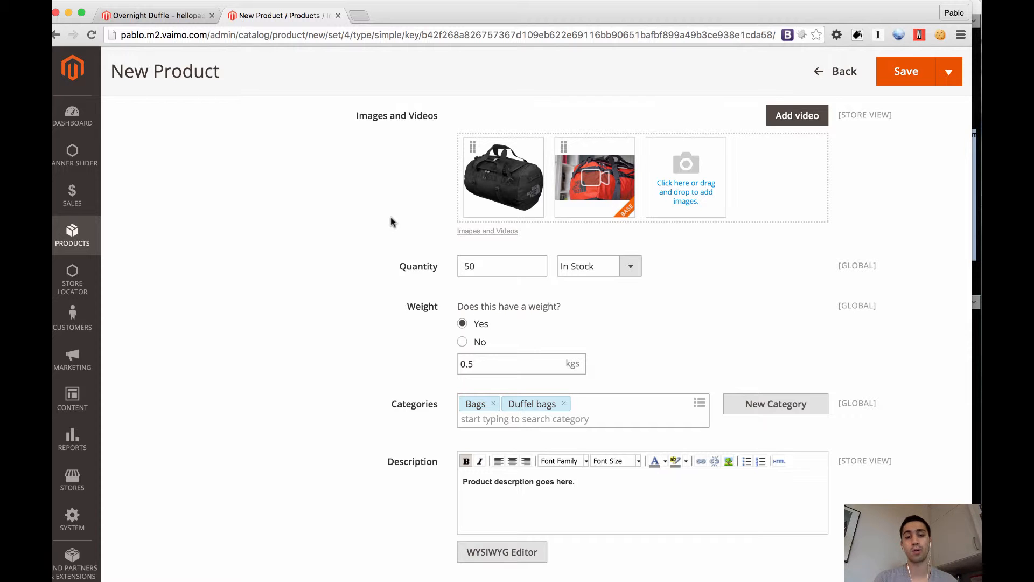
Review the remaining product attributes and the separate Images and Videos section, and return to the product details
scroll(390, 218, "down", 15)
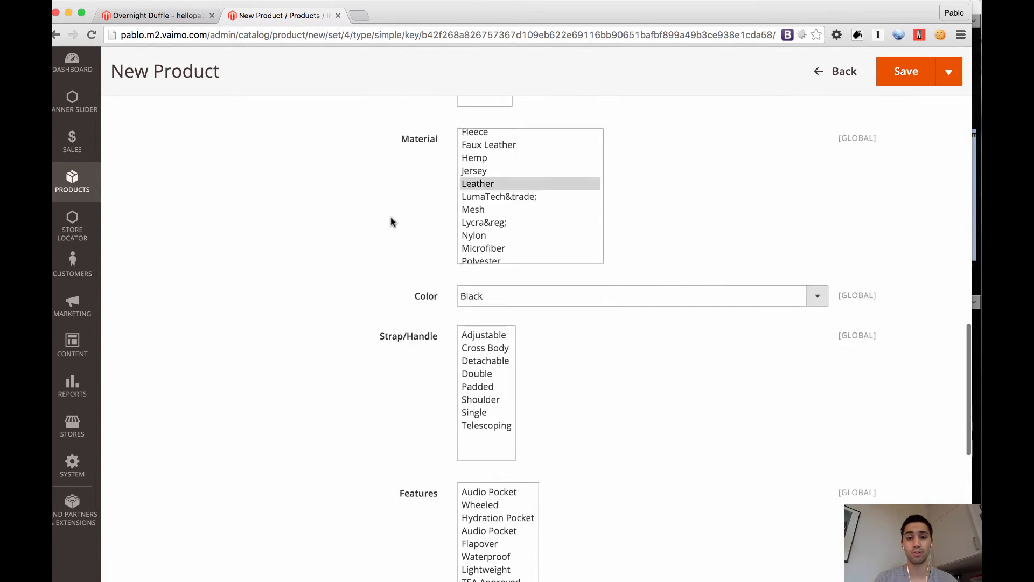
scroll(390, 217, "down", 8)
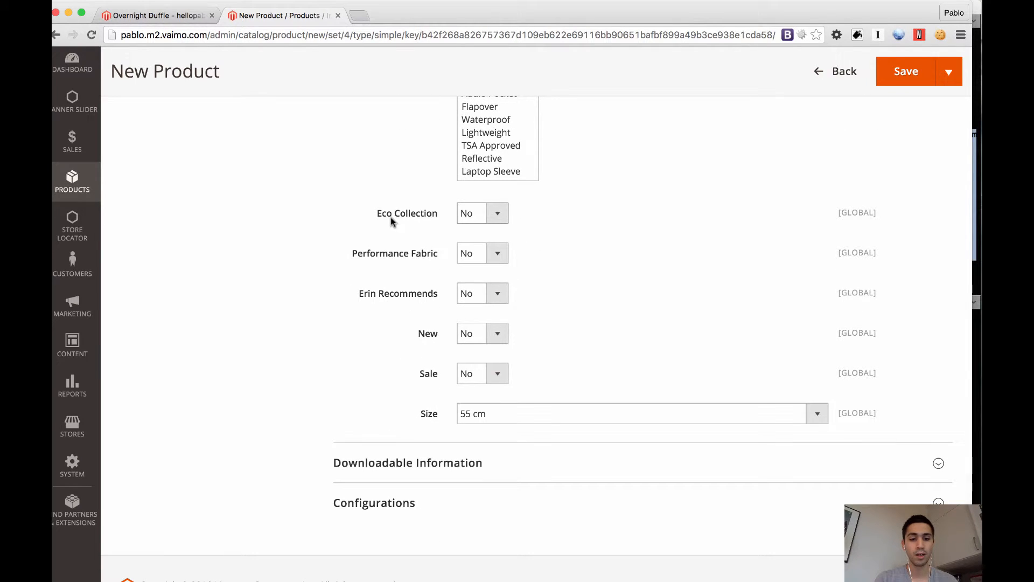
scroll(390, 218, "up", 20)
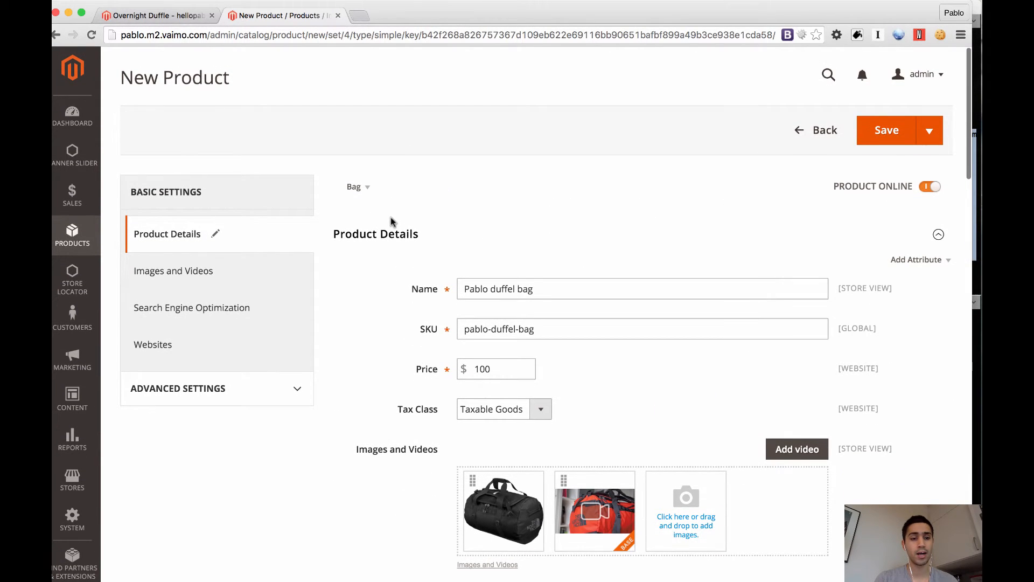
left_click(226, 273)
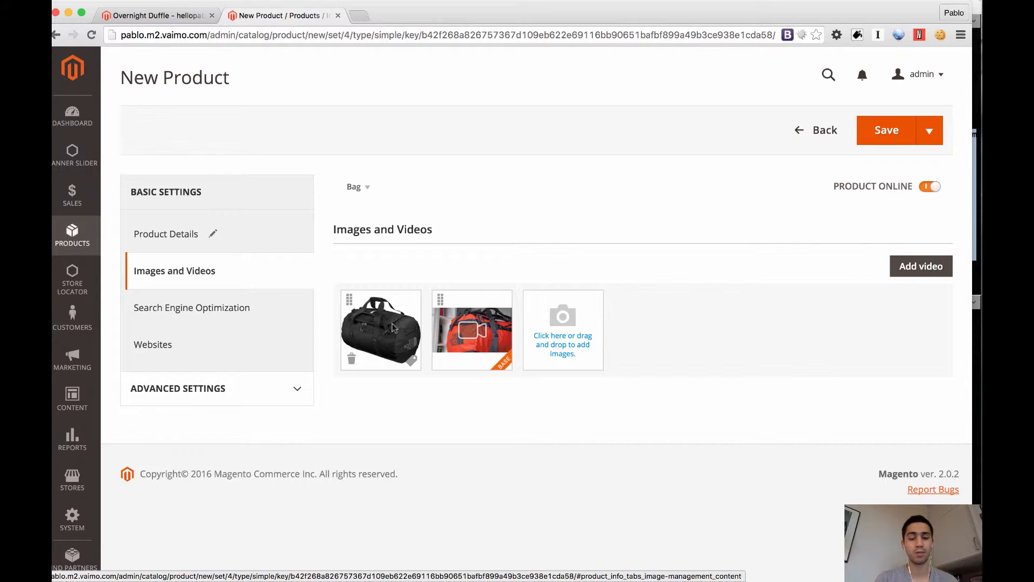
left_click(260, 240)
scroll(478, 327, "down", 3)
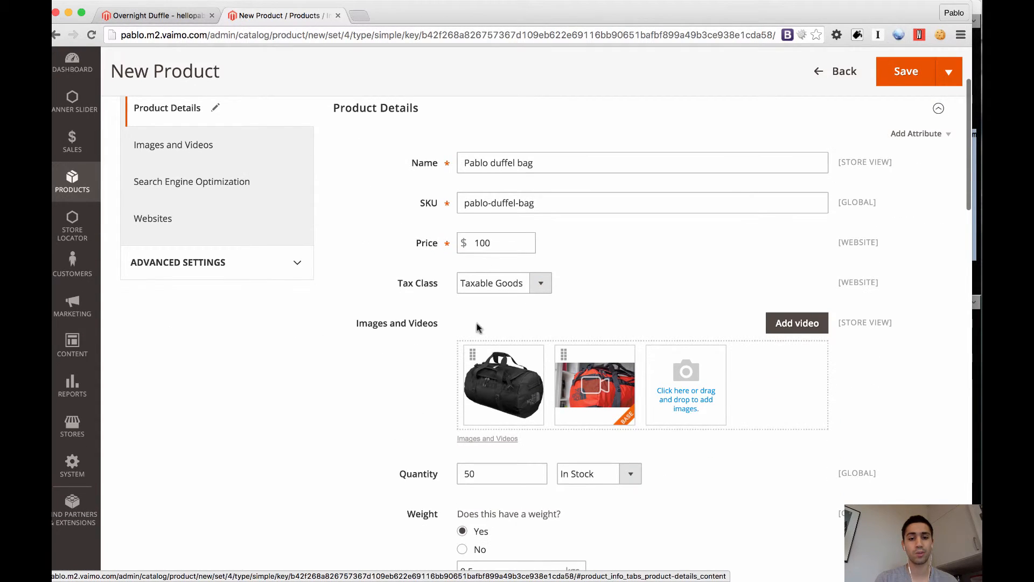
Review the product's search engine optimization fields and clear the Meta Description
left_click(249, 186)
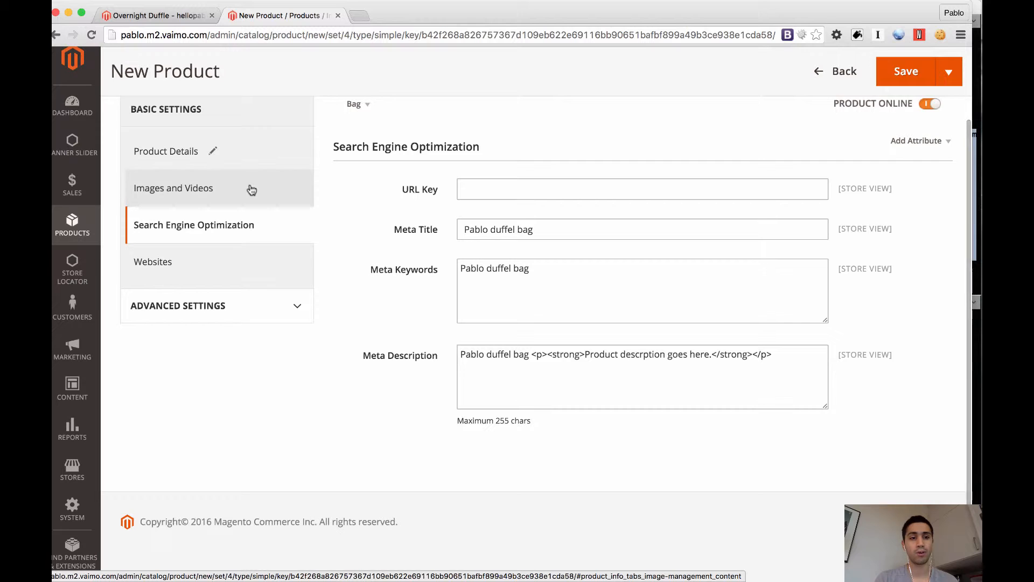
scroll(325, 231, "up", 1)
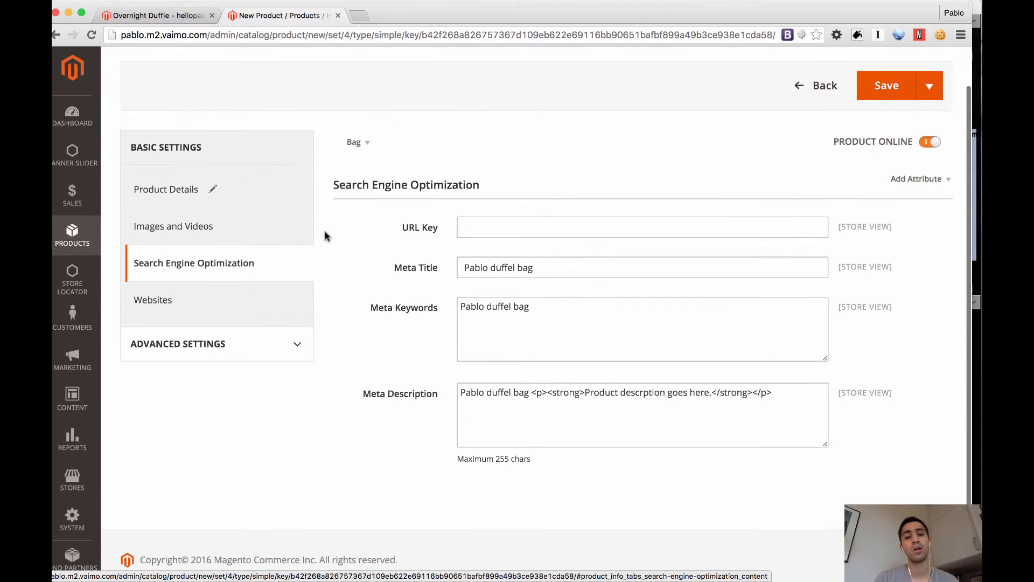
left_click(504, 235)
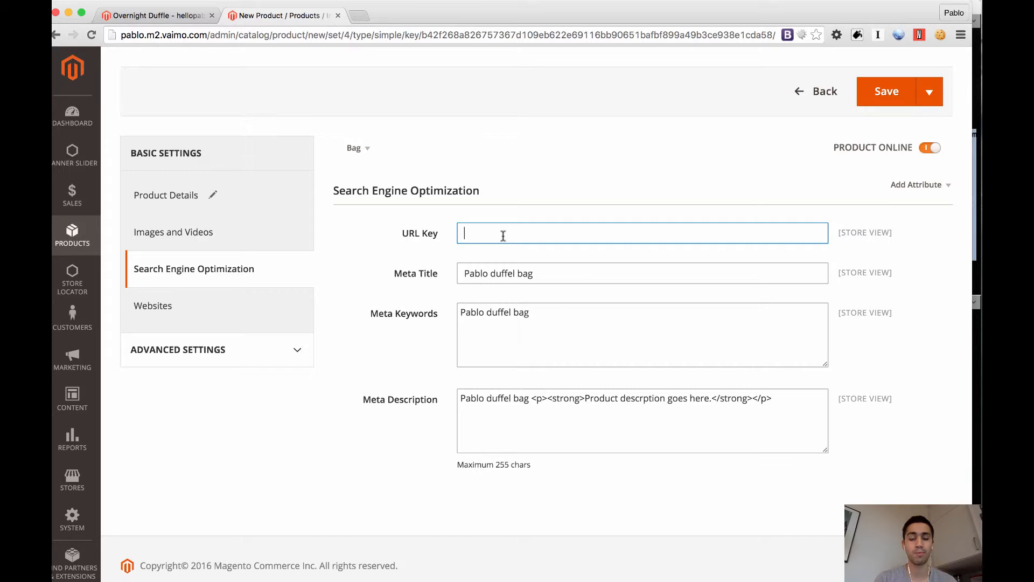
left_click(548, 274)
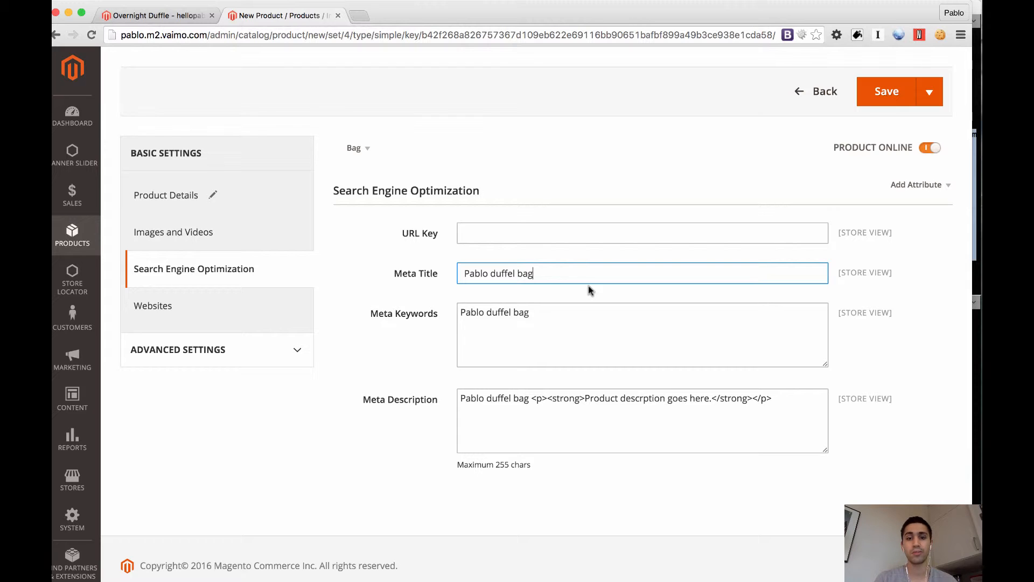
left_click(608, 359)
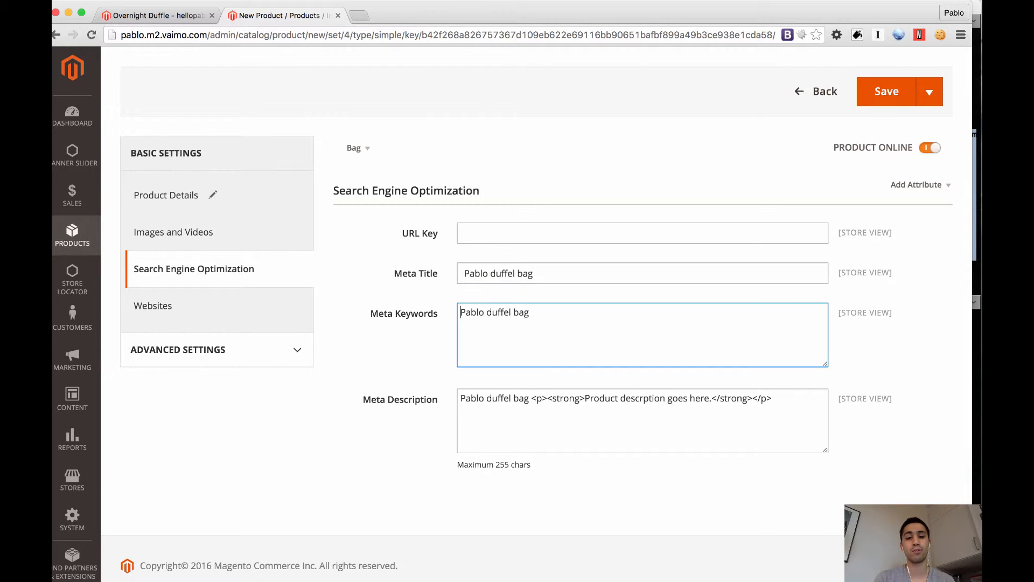
triple_click(600, 404)
key("BackSpace")
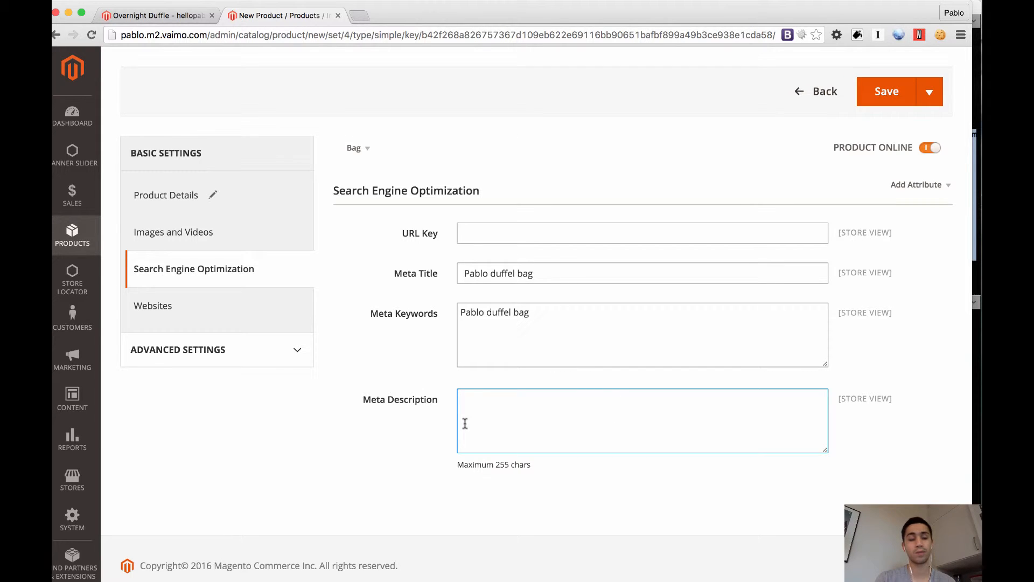
Open the store Configuration settings in a new browser tab and switch to it
left_click(76, 480)
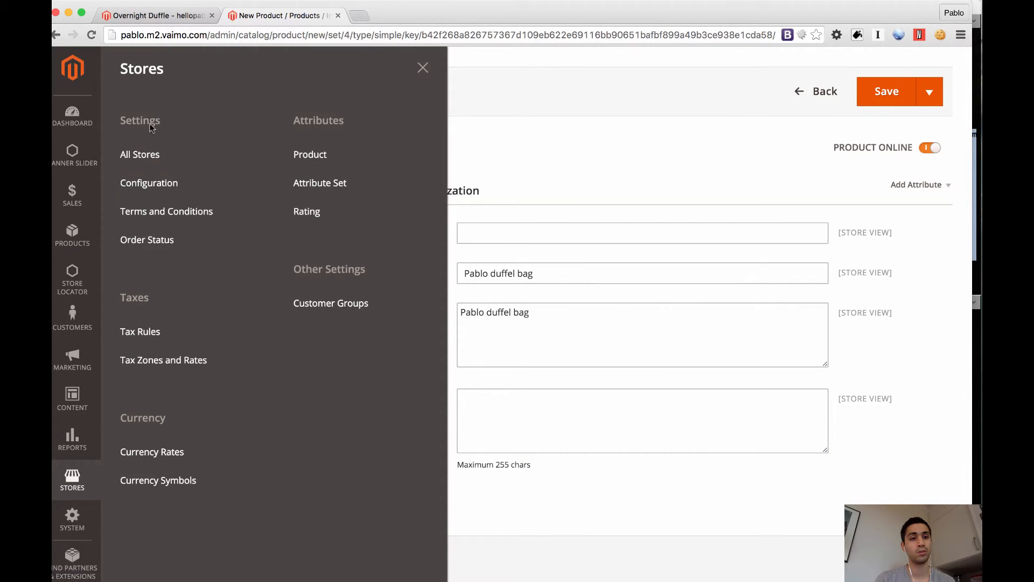
left_click(156, 183, "super")
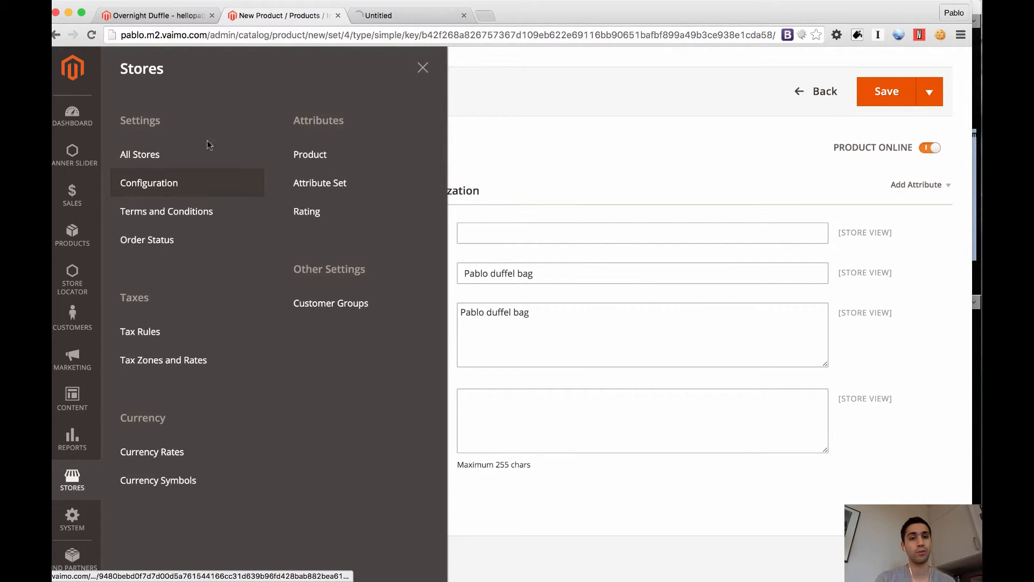
left_click(408, 17)
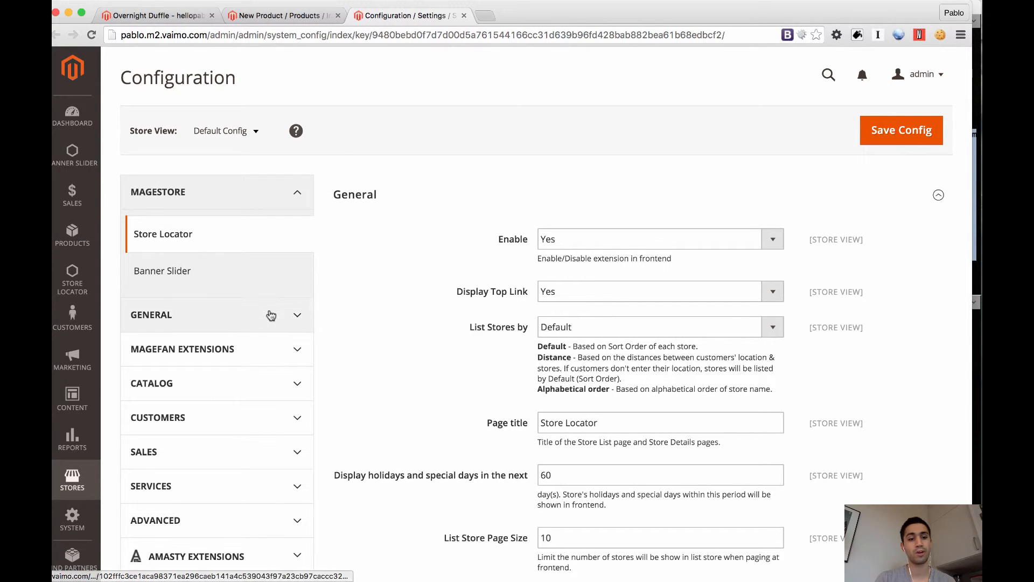
Review the HTML Head defaults for title, title suffix, description and keywords in the General Design configuration
left_click(271, 316)
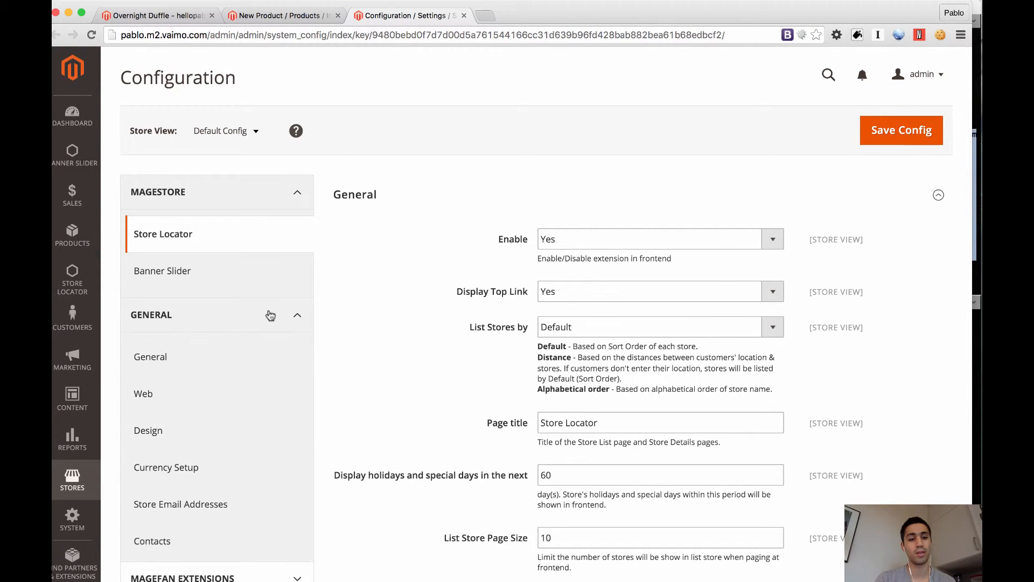
left_click(226, 437)
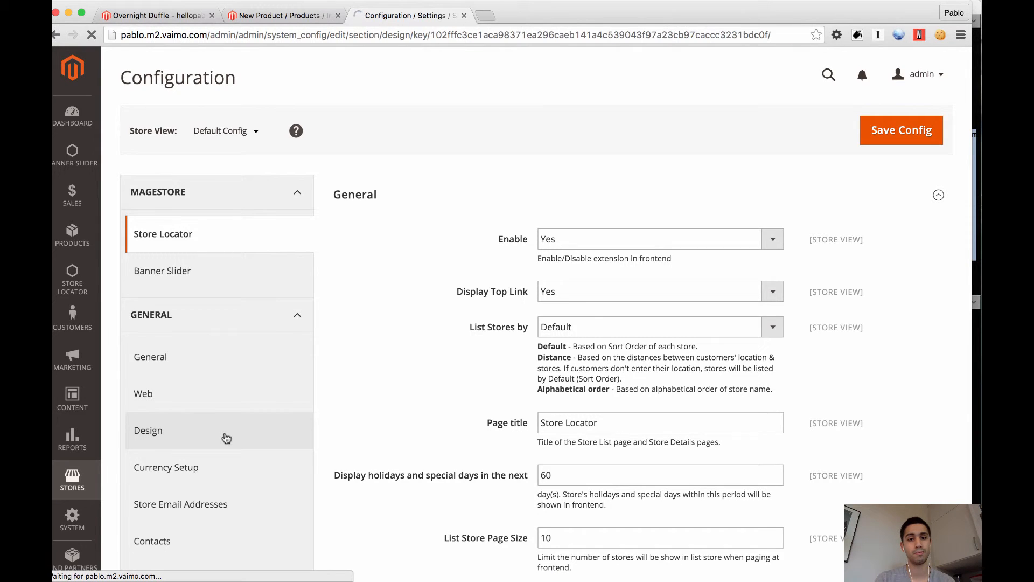
scroll(397, 240, "down", 5)
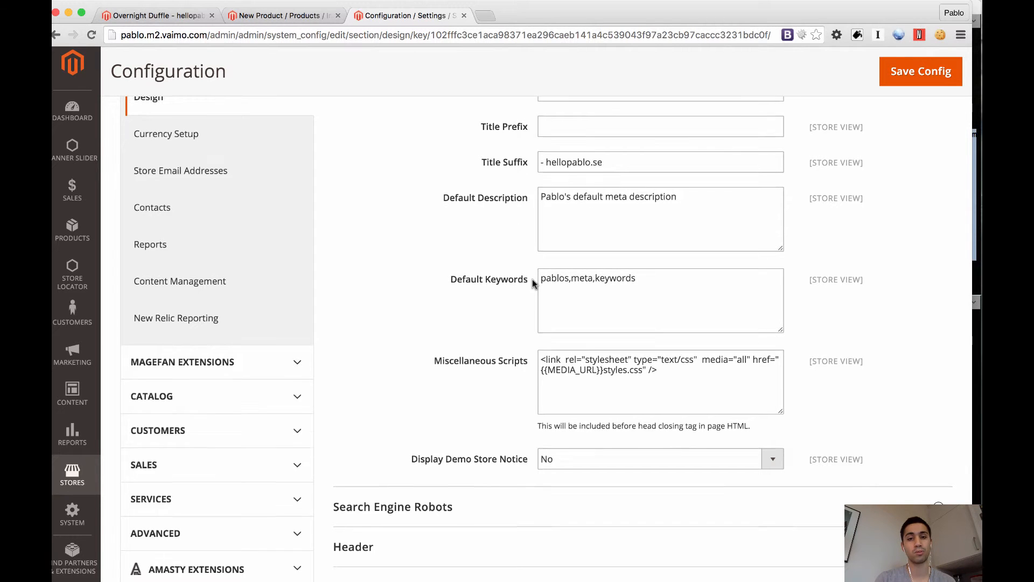
scroll(532, 279, "up", 4)
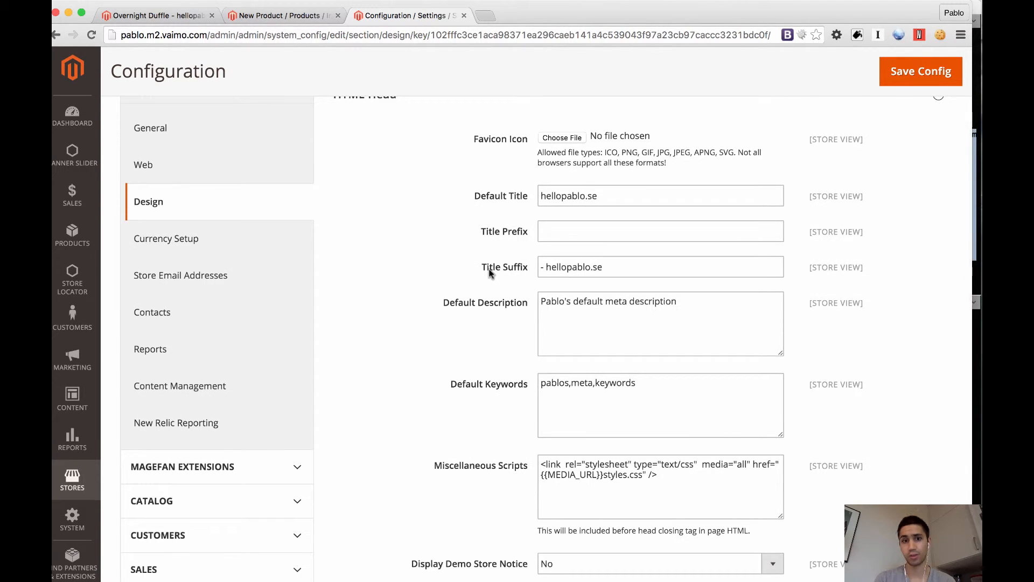
Return to the new product's browser tab, try appending "- hellopablo.se" to the Meta Title, and remove that suffix again
left_click(258, 17)
left_click(592, 383)
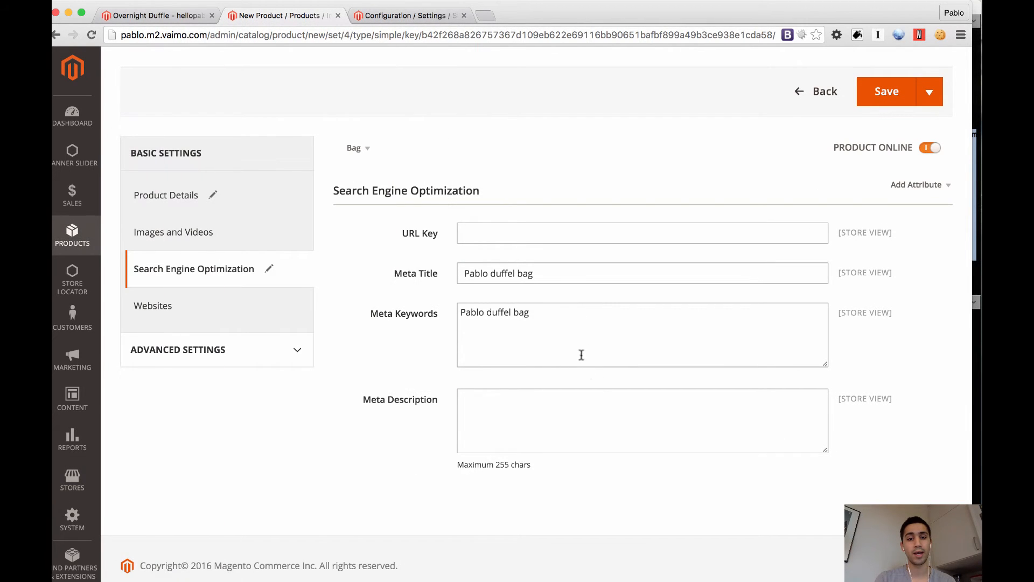
left_click(559, 279)
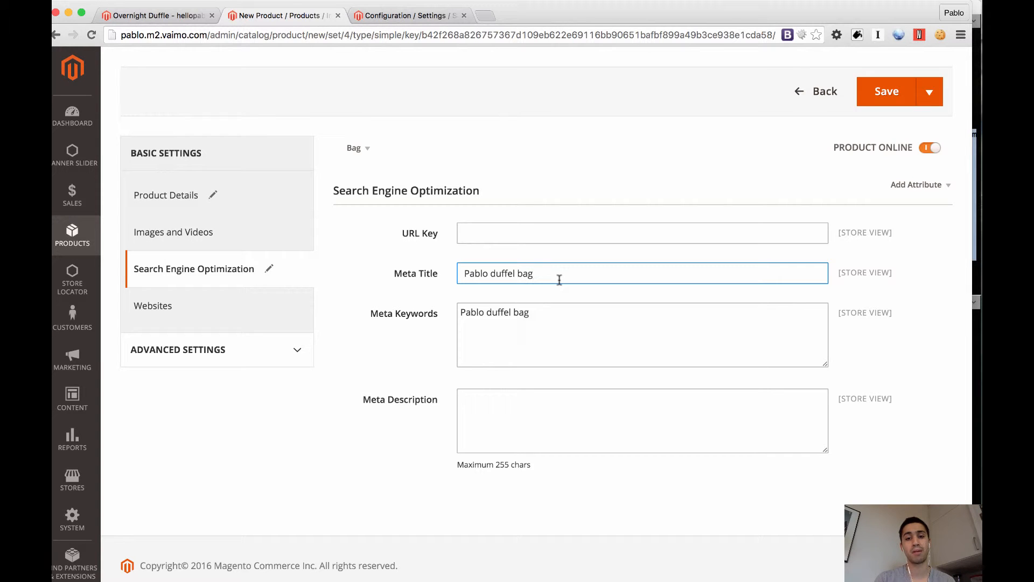
type("- hell")
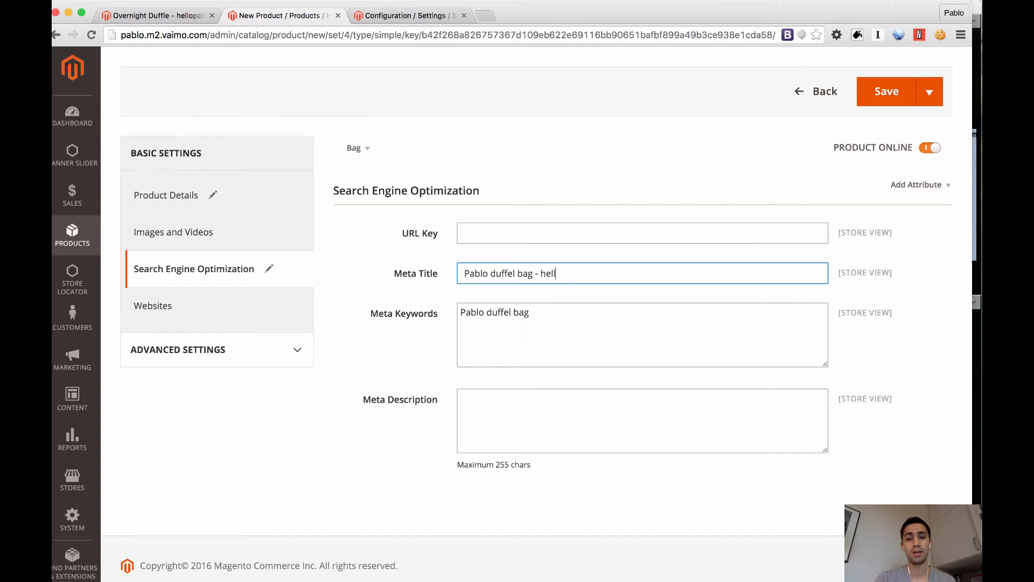
type("opablo.se")
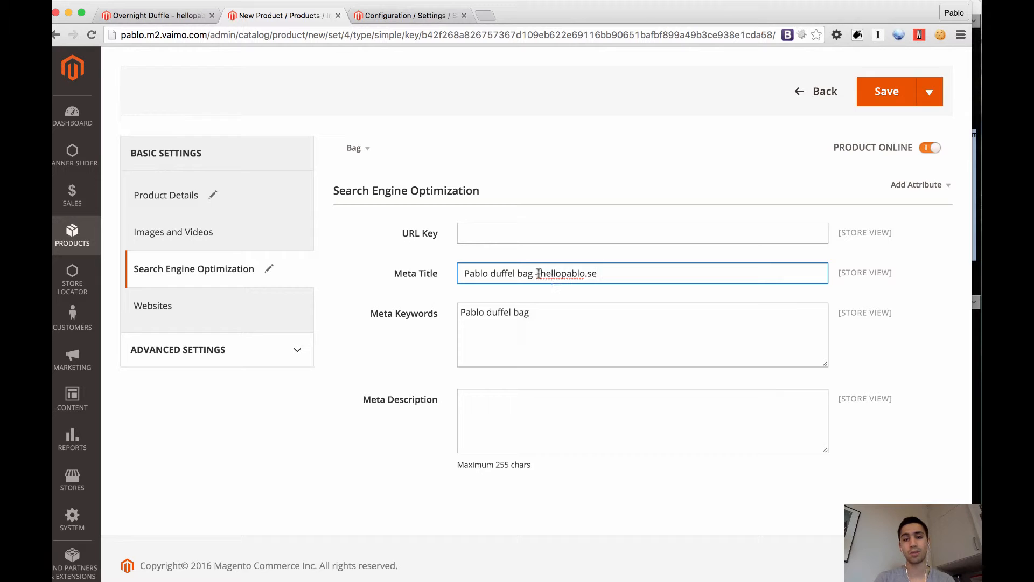
left_click(536, 273, "shift")
key("BackSpace")
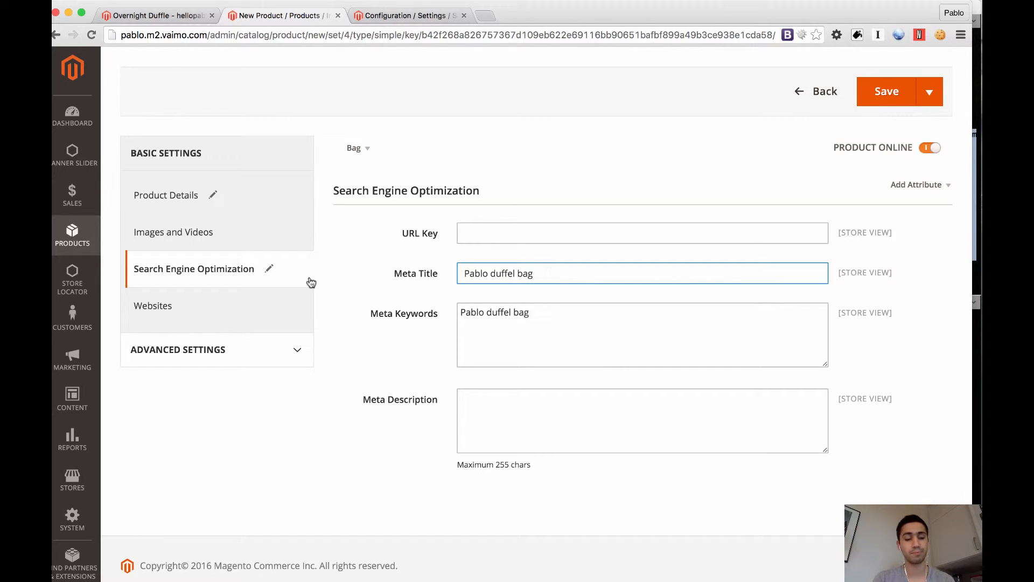
Assign the product to both the Pablo EN and Pablo SE websites
left_click(220, 304)
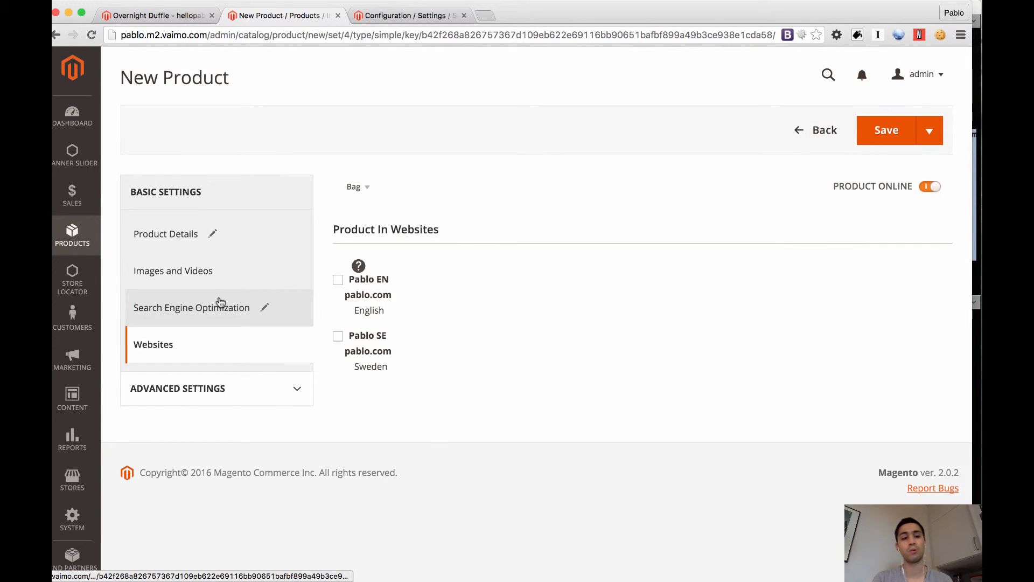
left_click(338, 281)
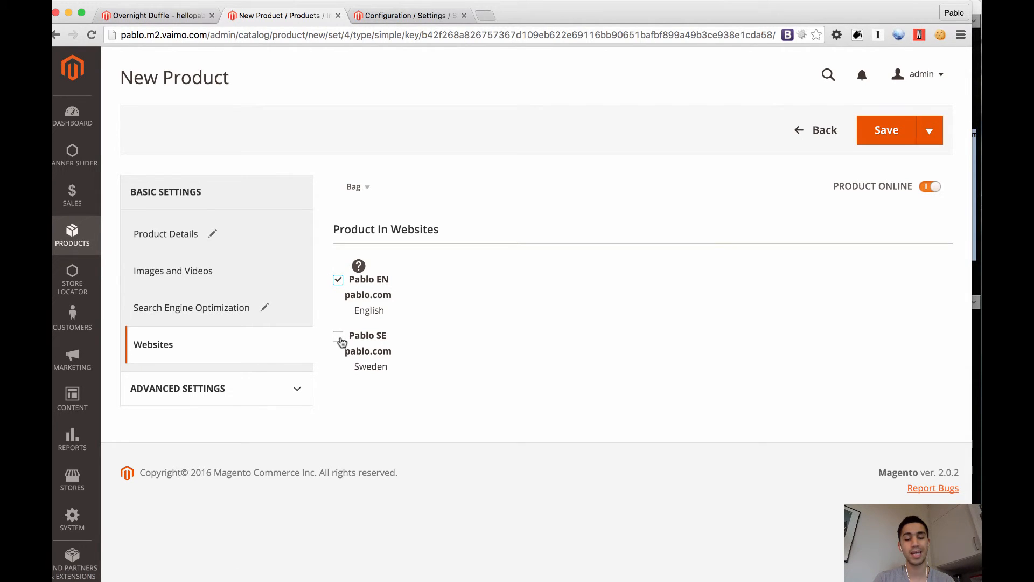
left_click(339, 338)
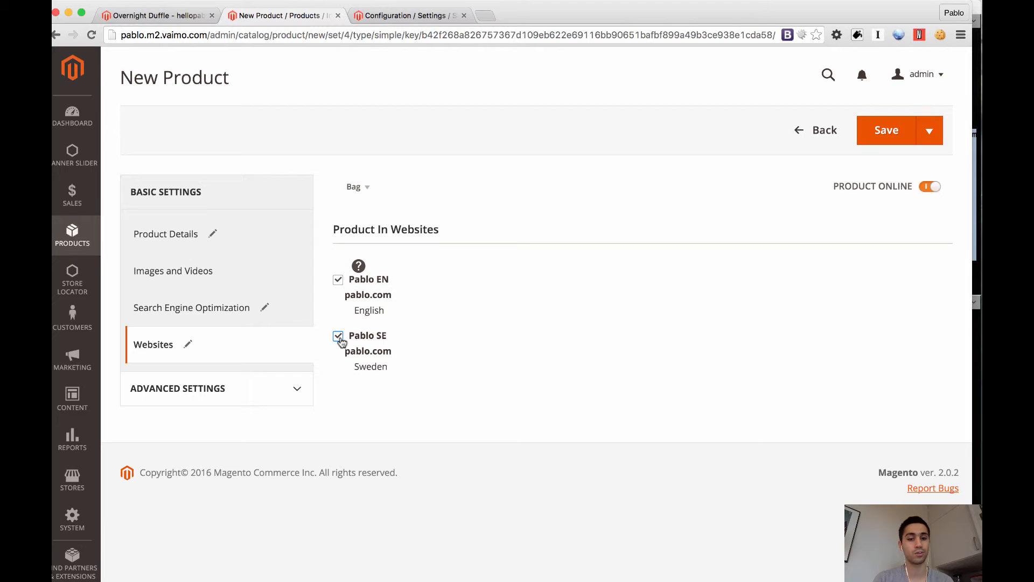
Review the product sections available under Advanced Settings and collapse the group again
left_click(299, 385)
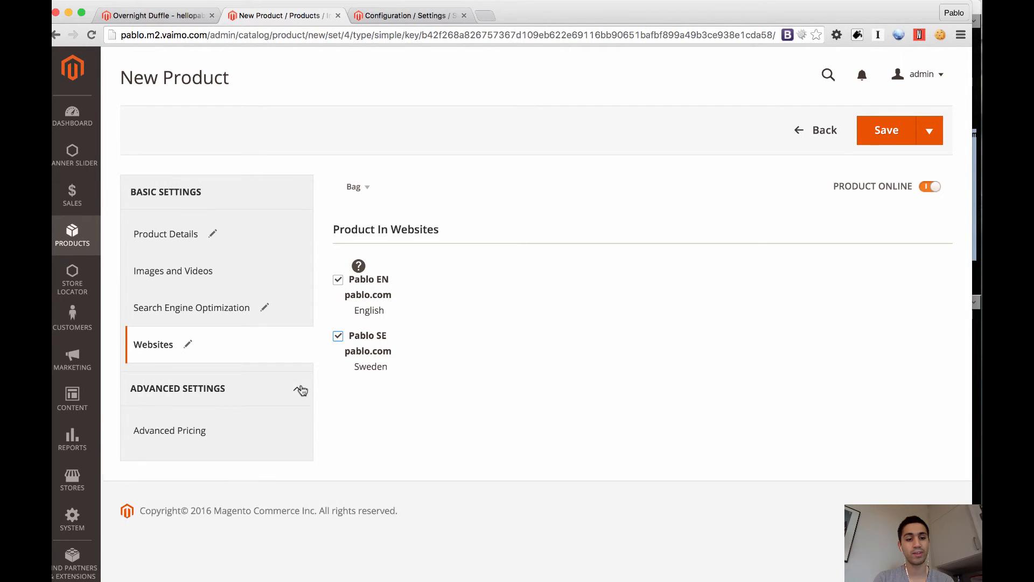
scroll(301, 388, "down", 2)
scroll(301, 388, "down", 4)
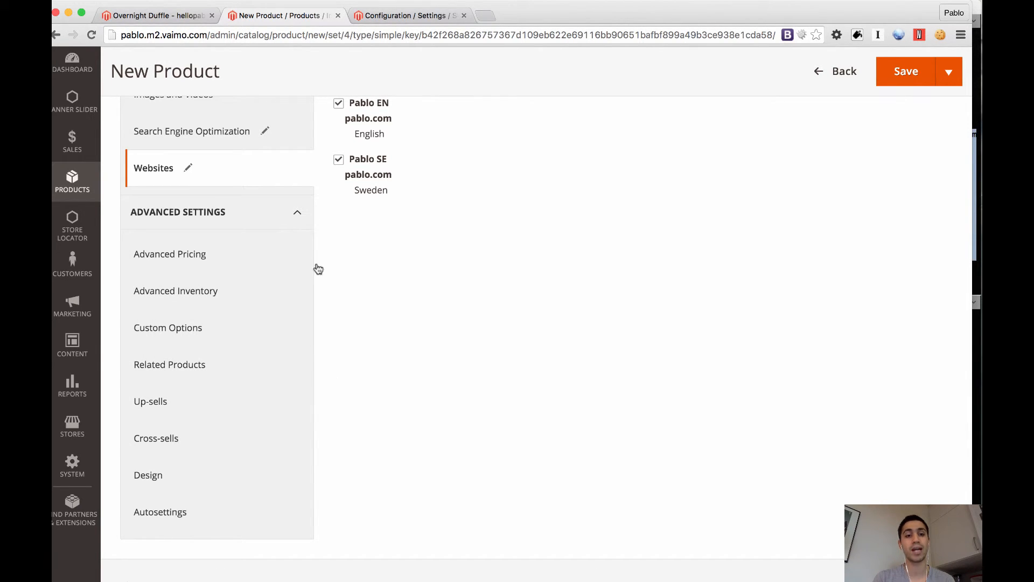
left_click(297, 213)
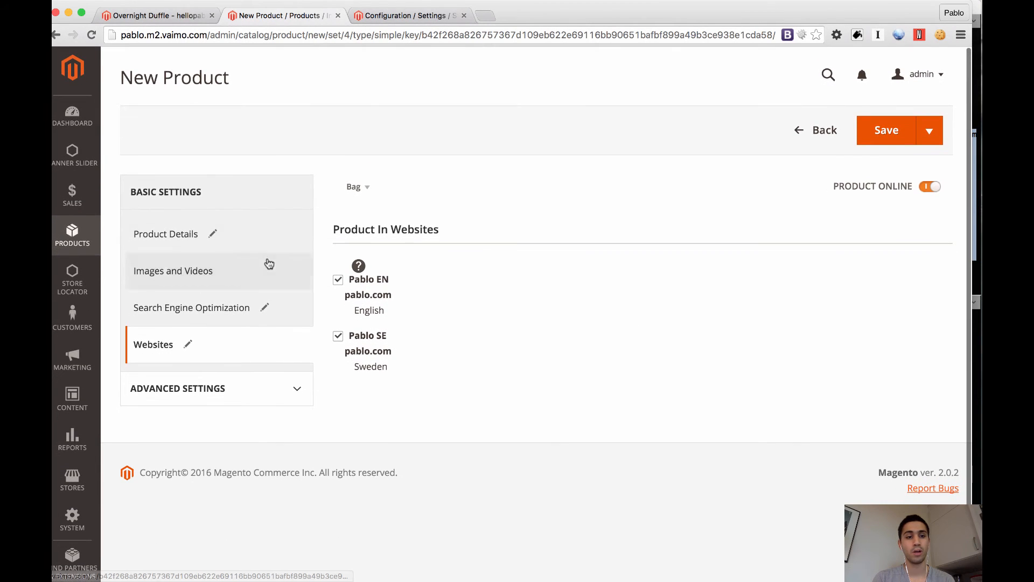
Return to the product details, switch the product offline and back online, and save the product
left_click(213, 239)
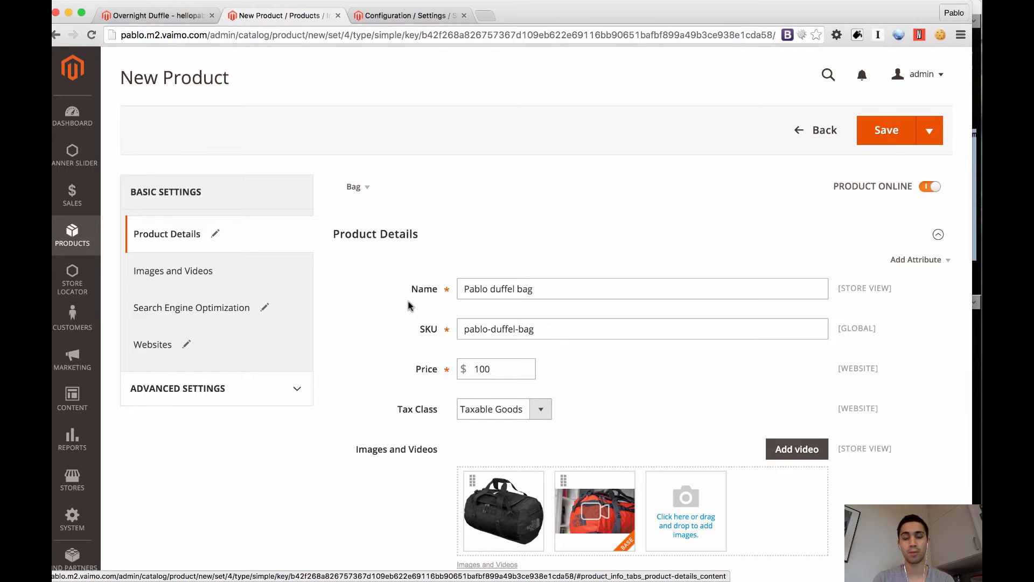
left_click(930, 187)
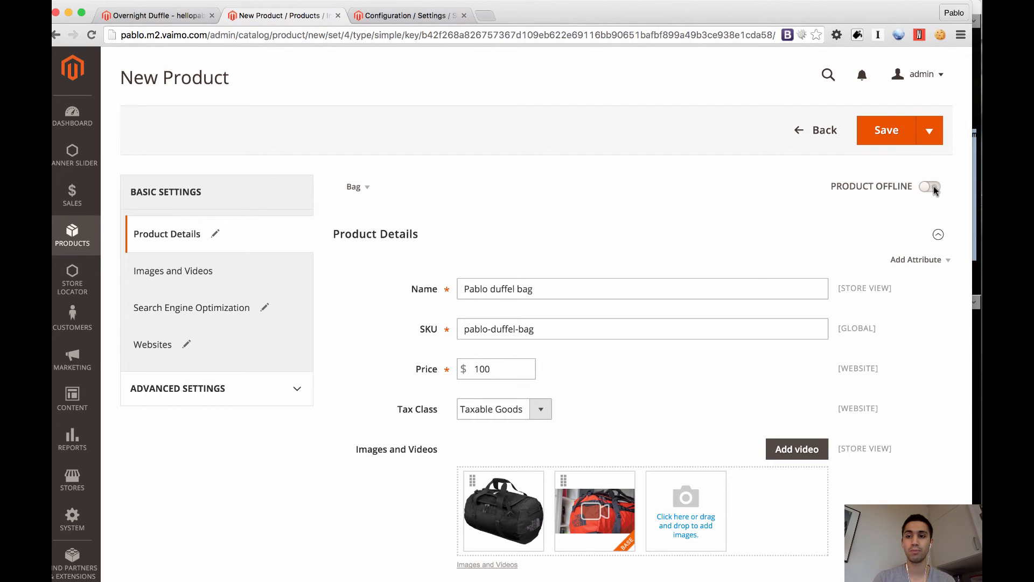
left_click(933, 187)
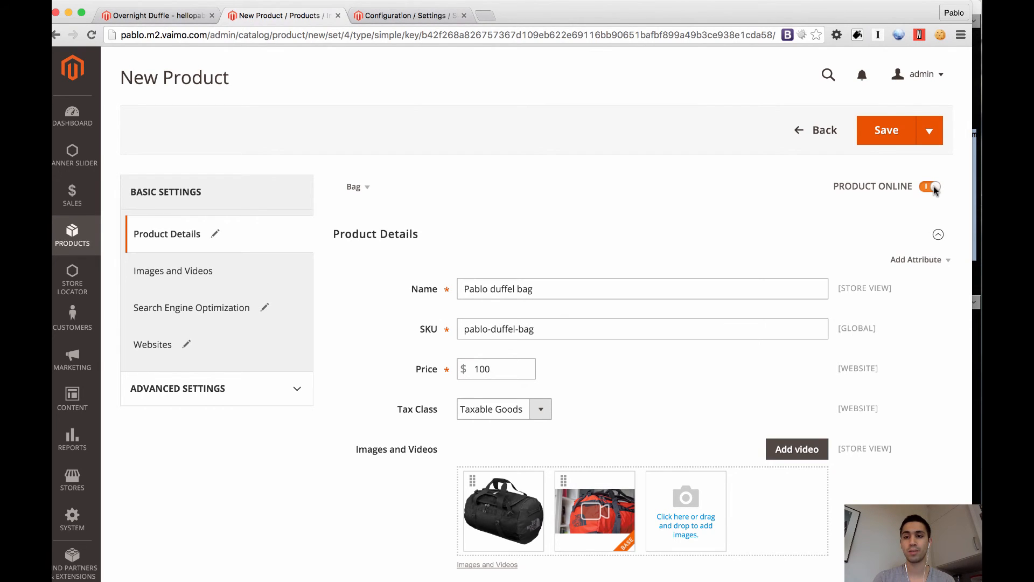
left_click(890, 132)
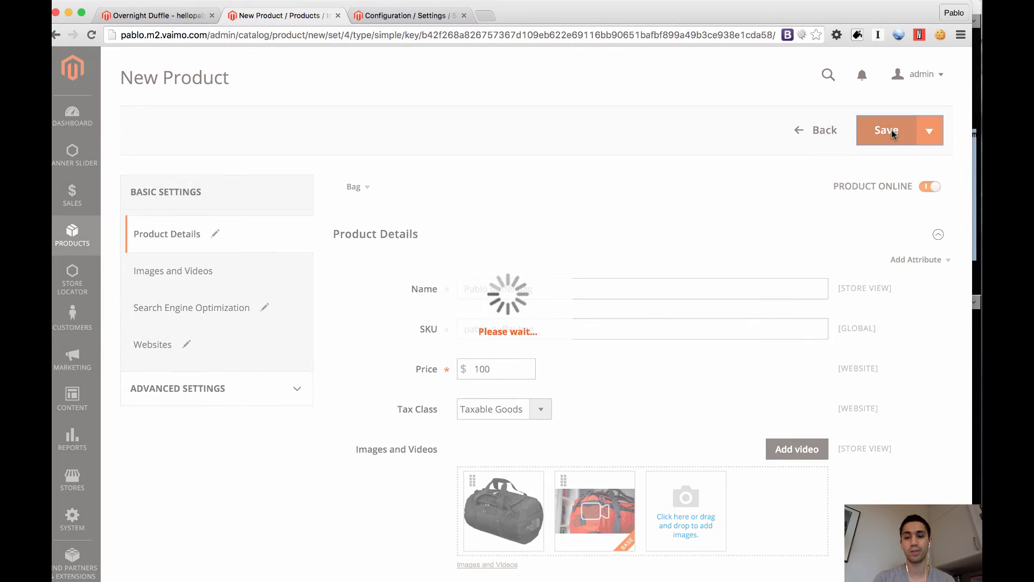
Switch to the storefront tab and look for the Pablo duffel bag on both pages of the Bags category under Gear
key("super+1")
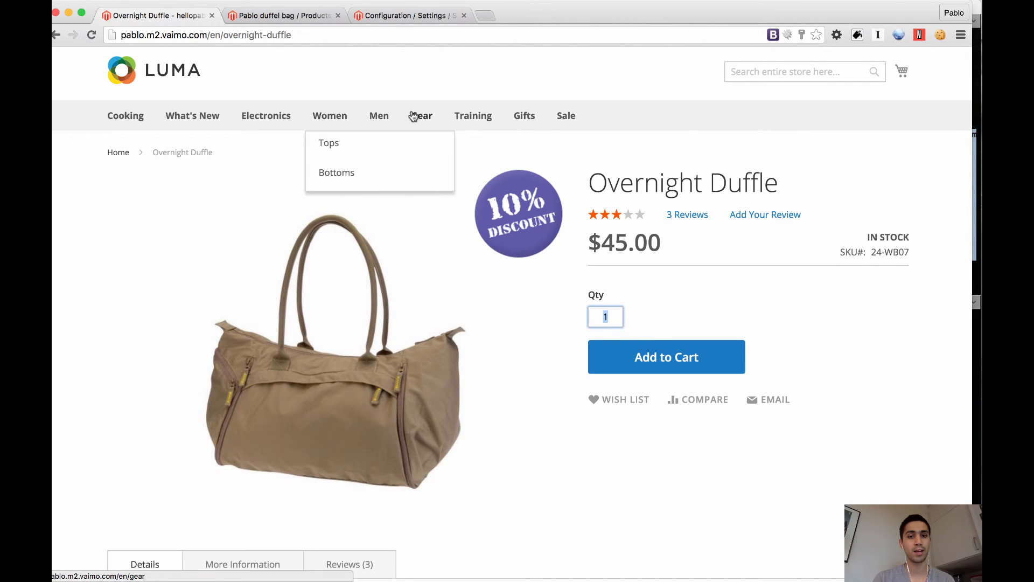
mouse_move(413, 116)
left_click(430, 142)
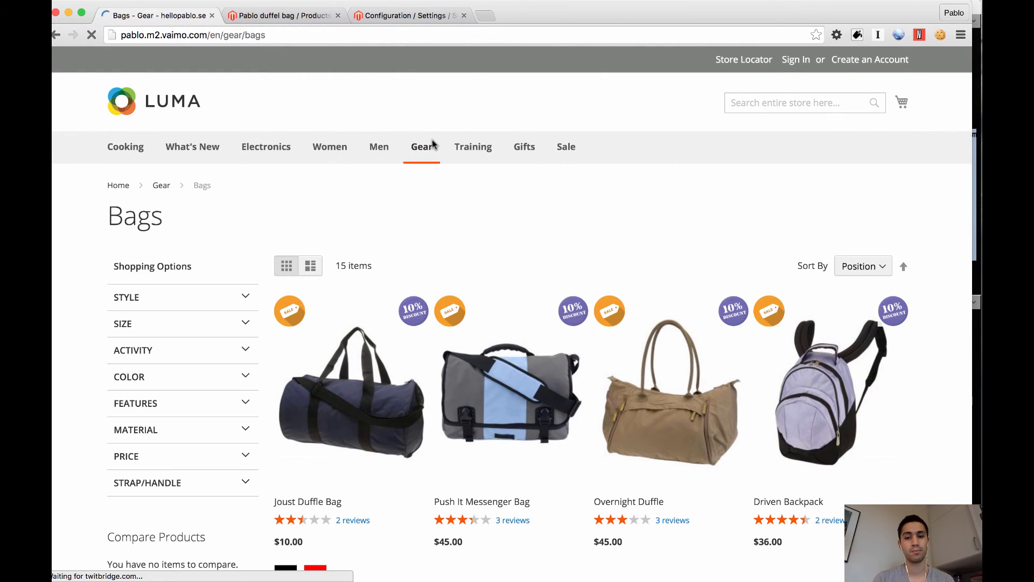
scroll(490, 243, "down", 15)
scroll(490, 243, "up", 3)
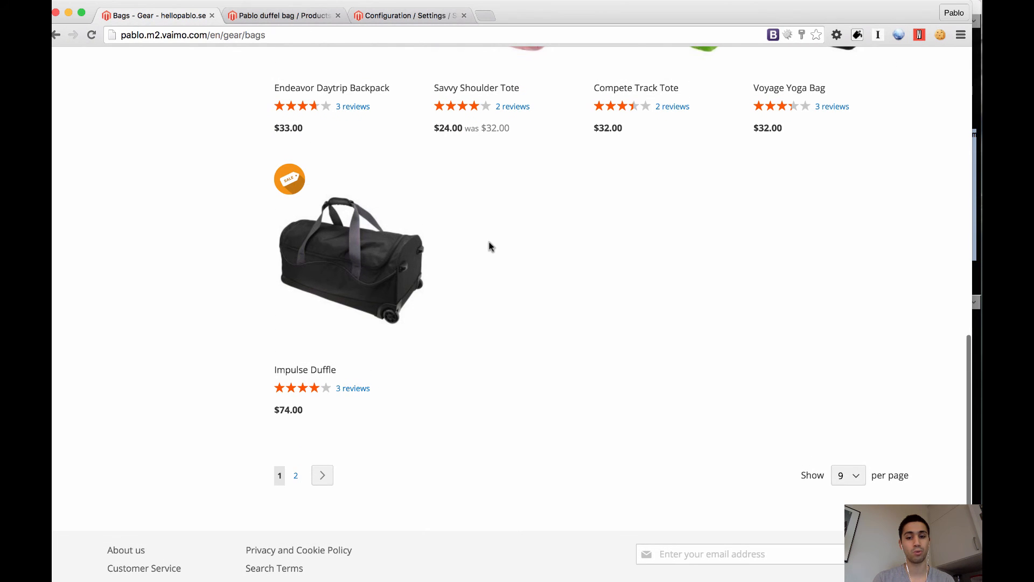
left_click(325, 476)
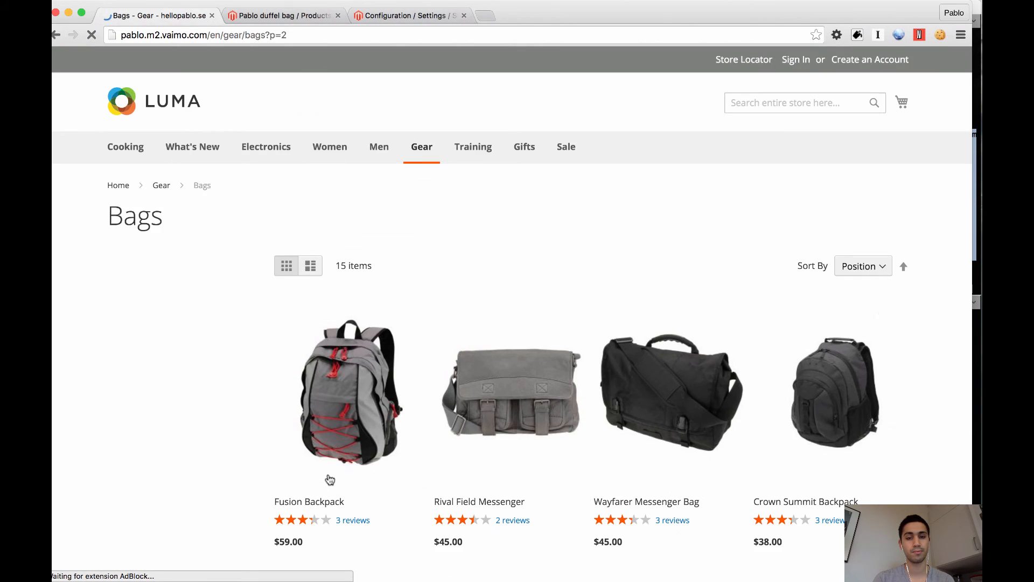
scroll(330, 478, "down", 8)
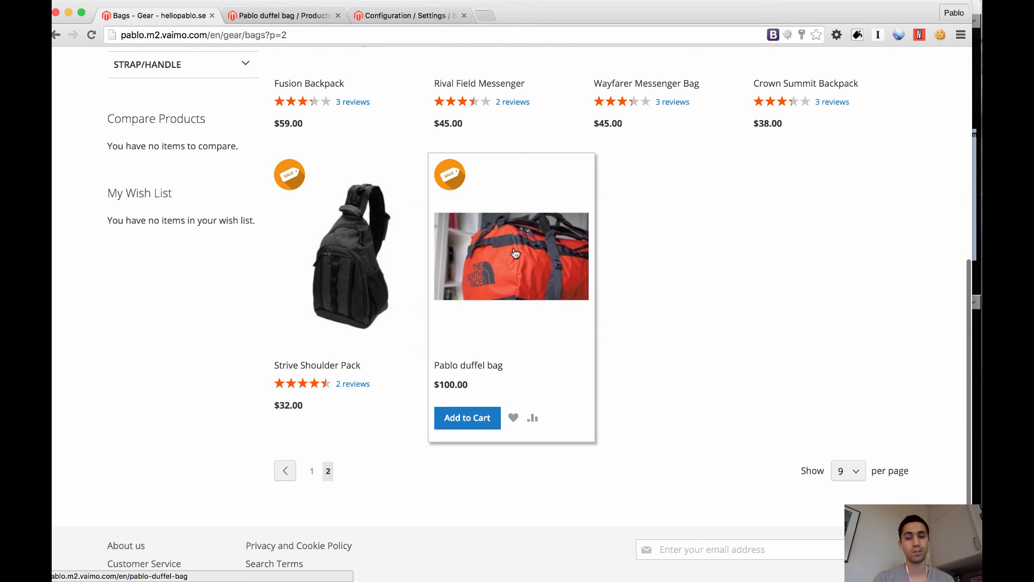
scroll(534, 255, "up", 8)
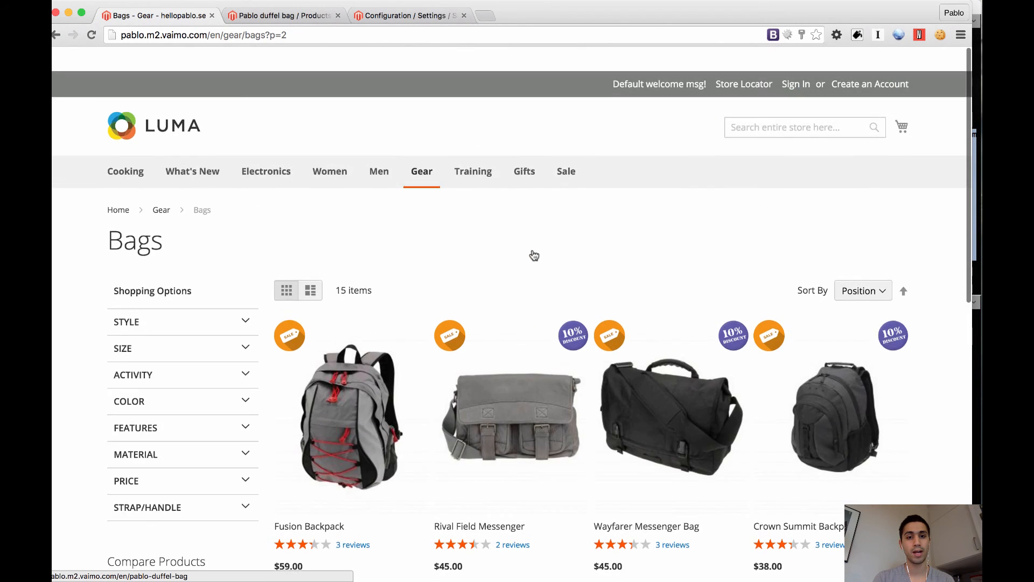
Open the Duffel bags category under Training on the storefront and view its product listing
mouse_move(473, 153)
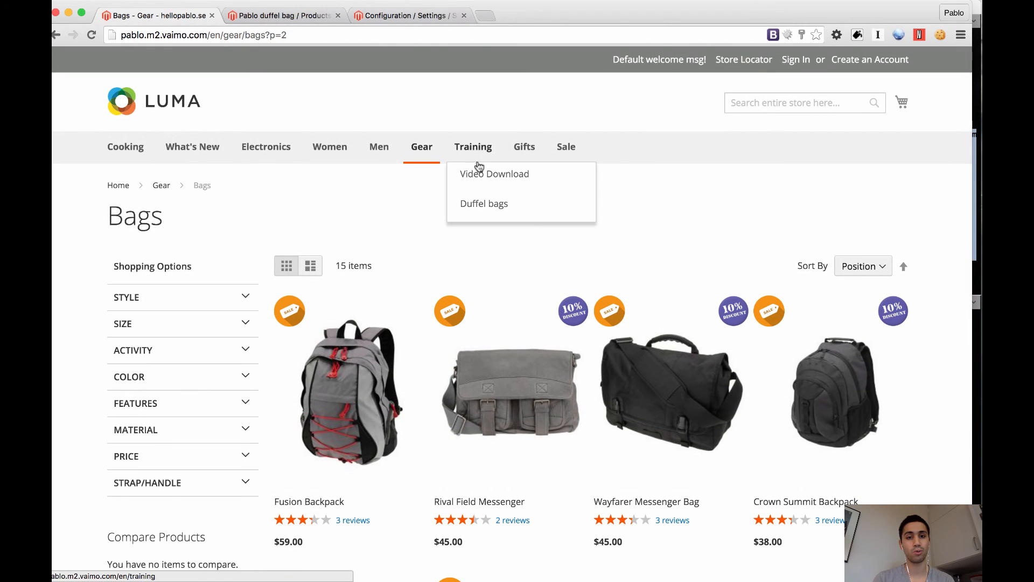
left_click(481, 206)
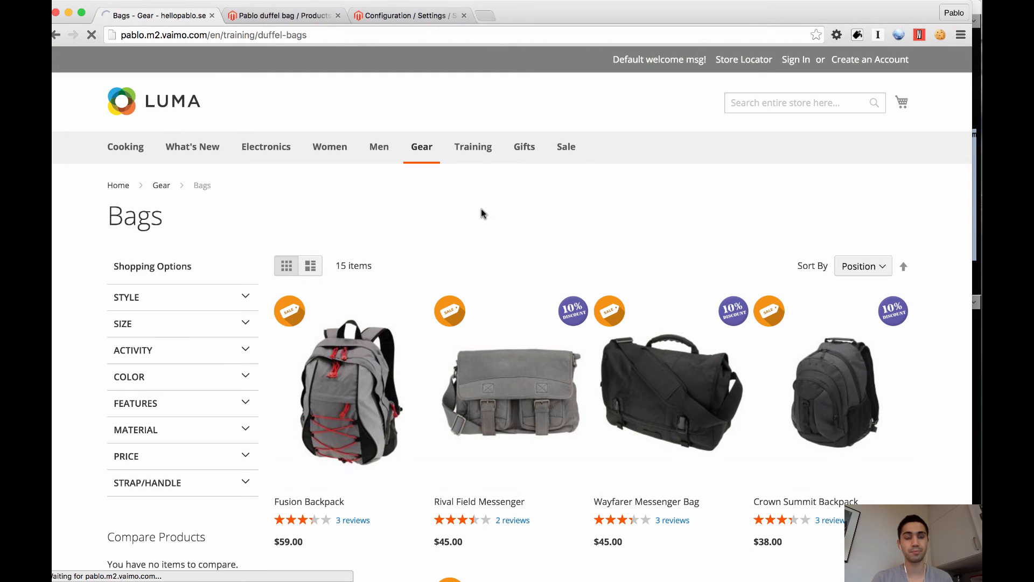
scroll(481, 214, "down", 3)
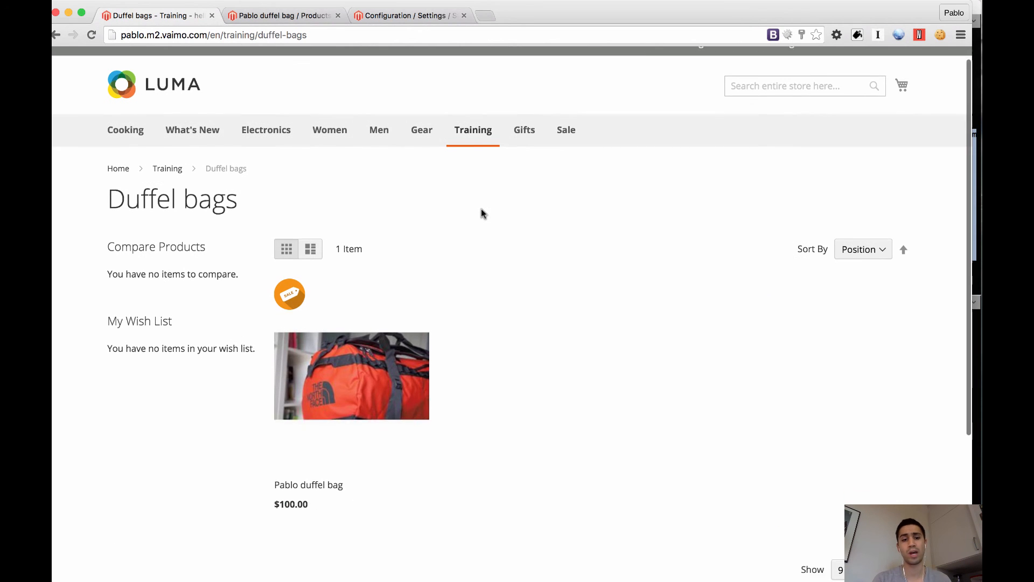
Open the Pablo duffel bag's storefront page, play its product video and pause it
left_click(350, 319)
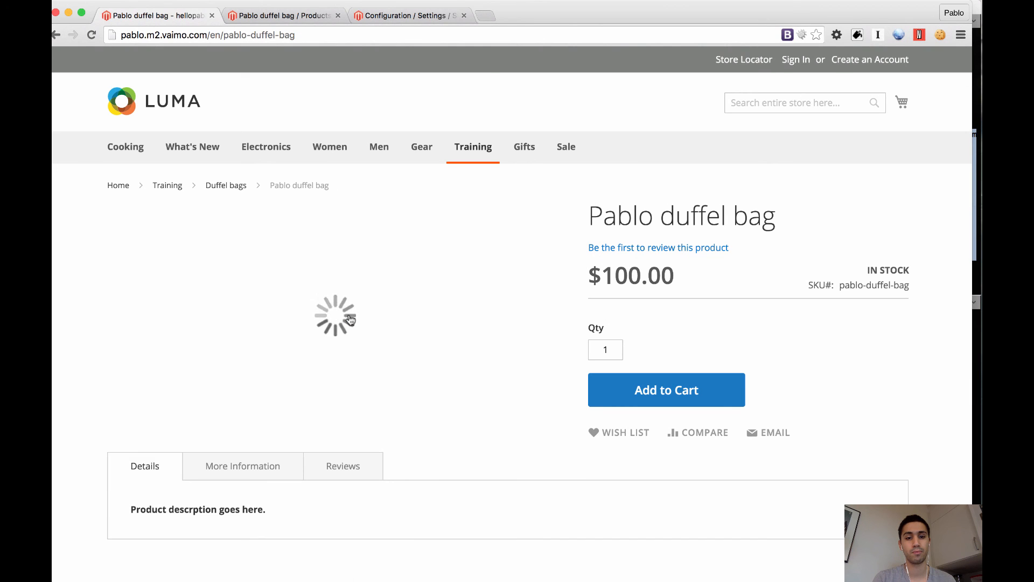
left_click(341, 391)
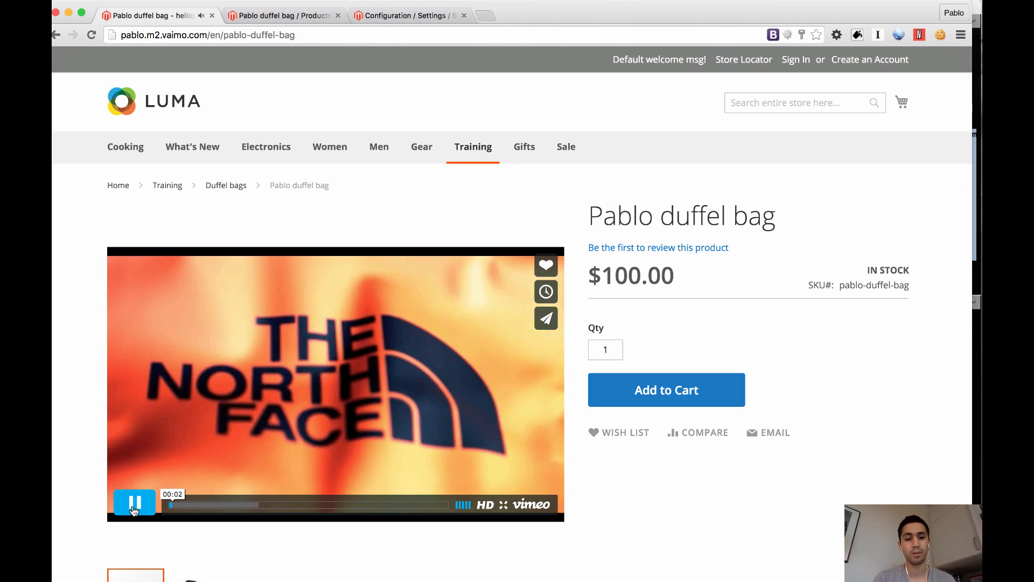
left_click(252, 444)
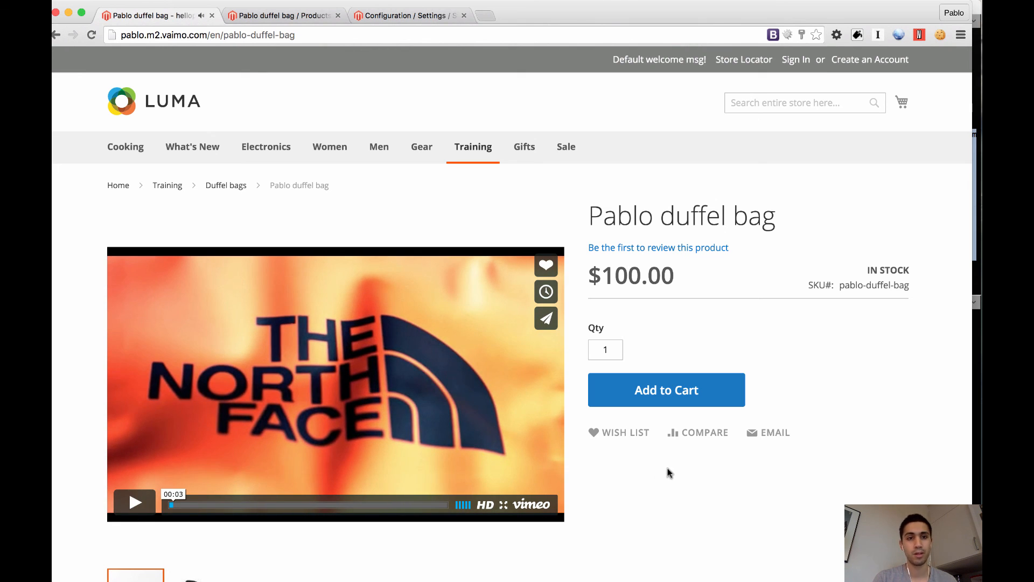